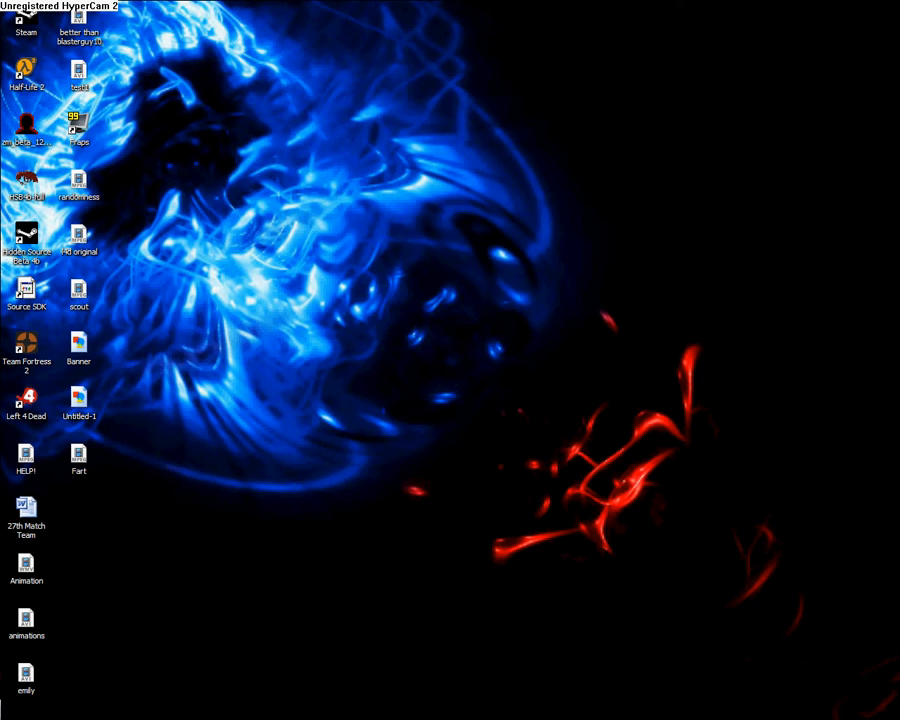
- Switch to Photoshop and examine the finished "Epic Photoshop Vids" firework image enlarged to fit the window
key("alt+Tab")
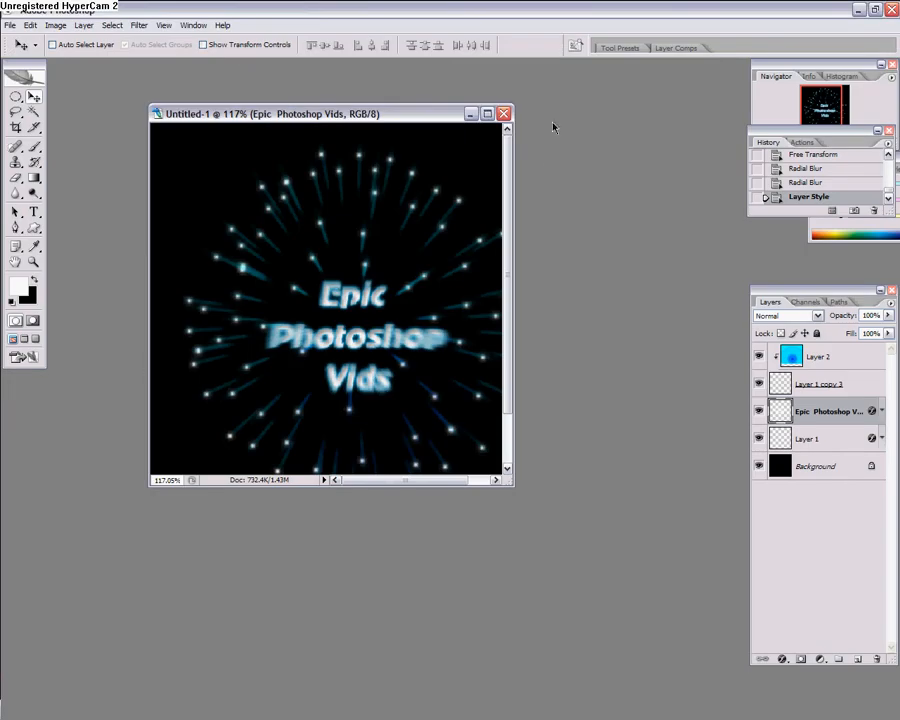
left_click(486, 113)
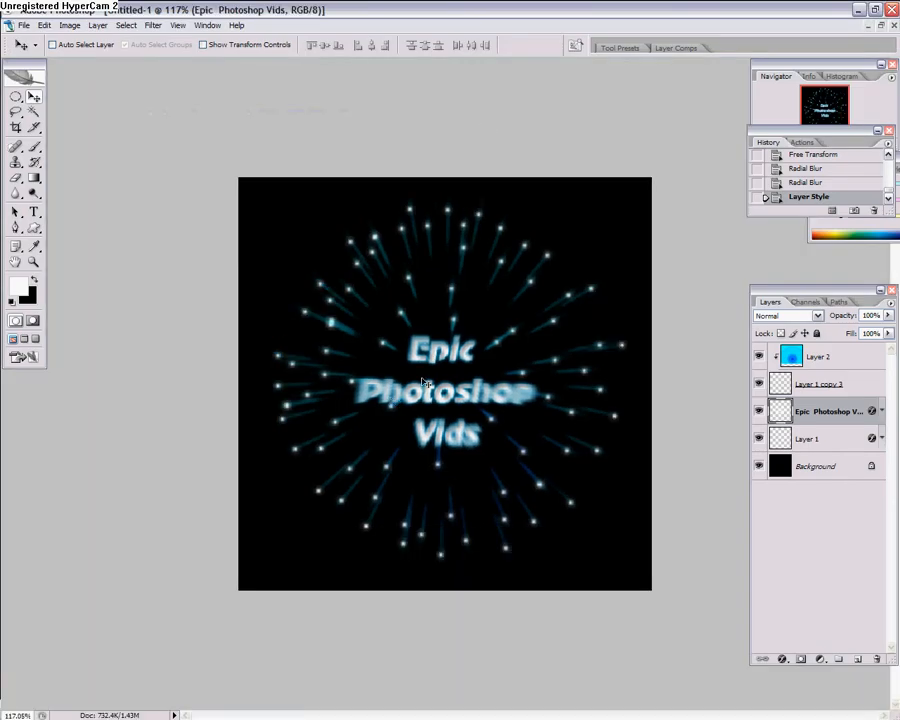
key("ctrl+0")
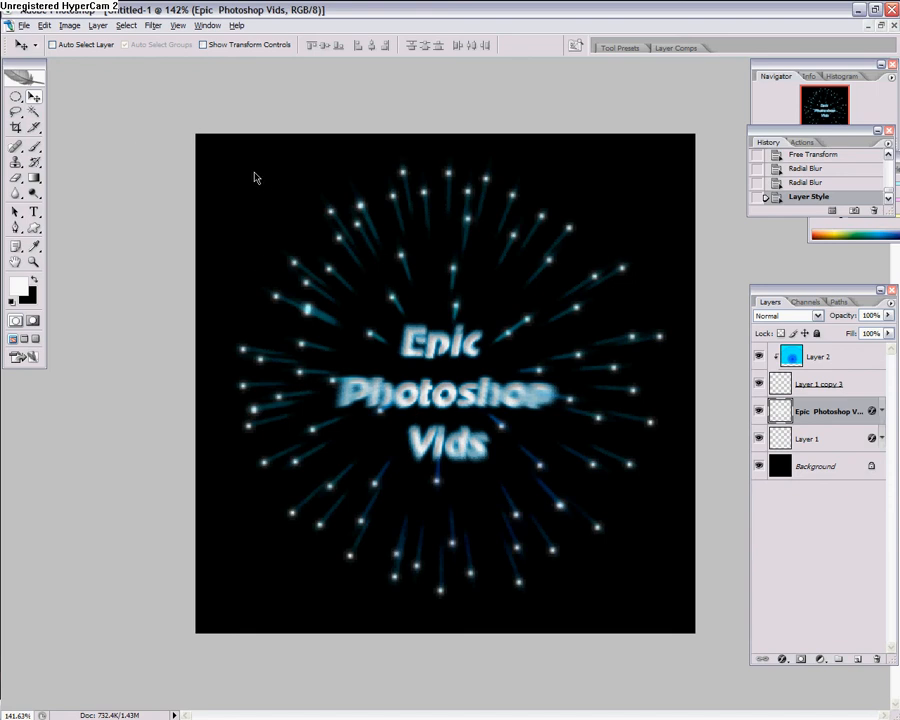
- Create a new 500 × 500 pixel RGB document at 72 pixels/inch with a white background
key("ctrl+w")
left_click(472, 280)
left_click(22, 25)
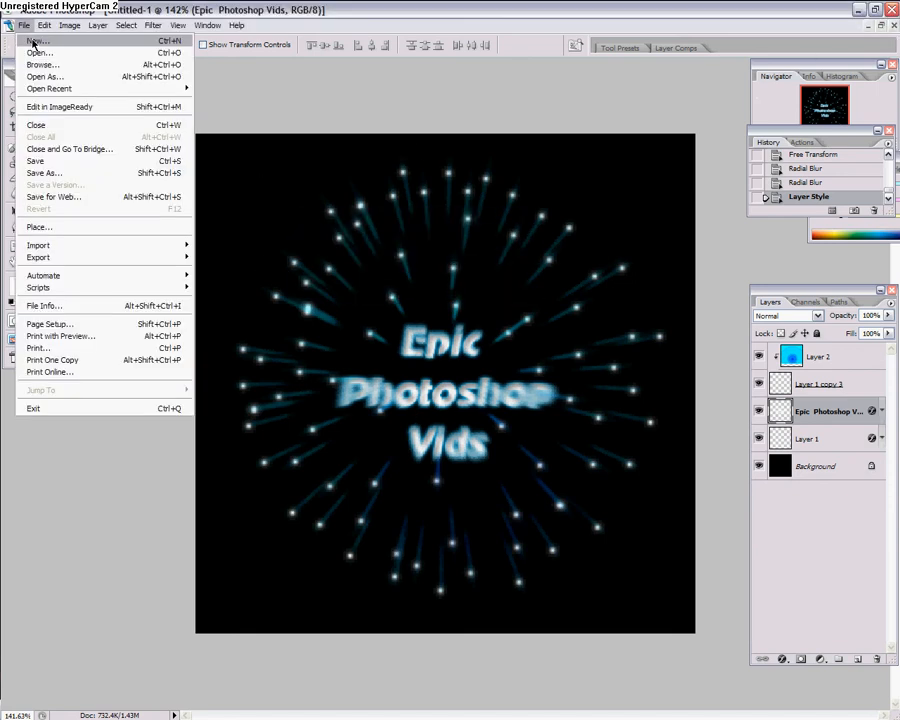
left_click(33, 42)
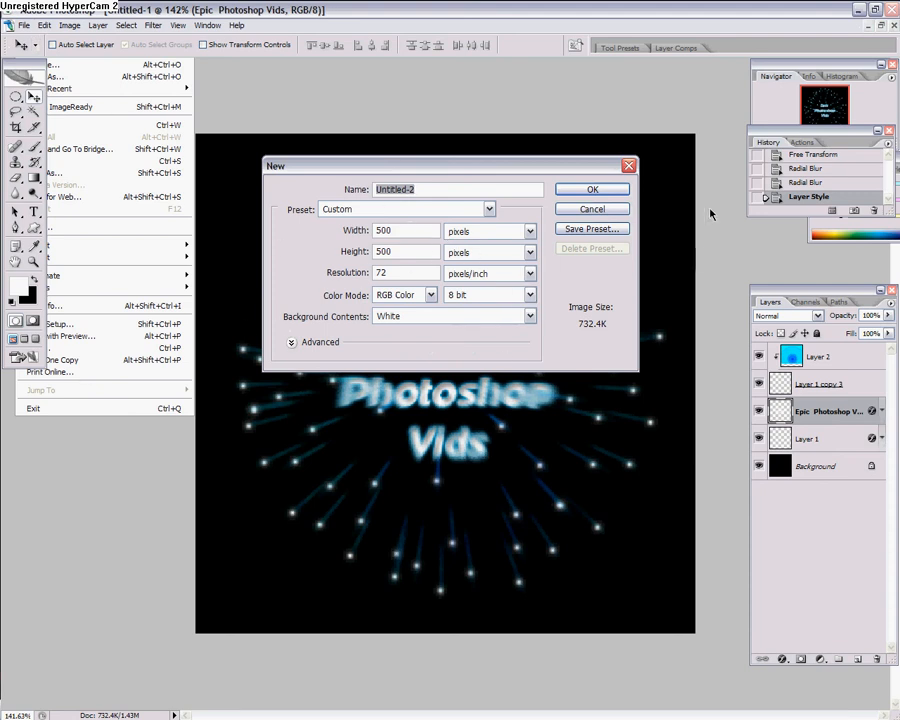
left_click(610, 191)
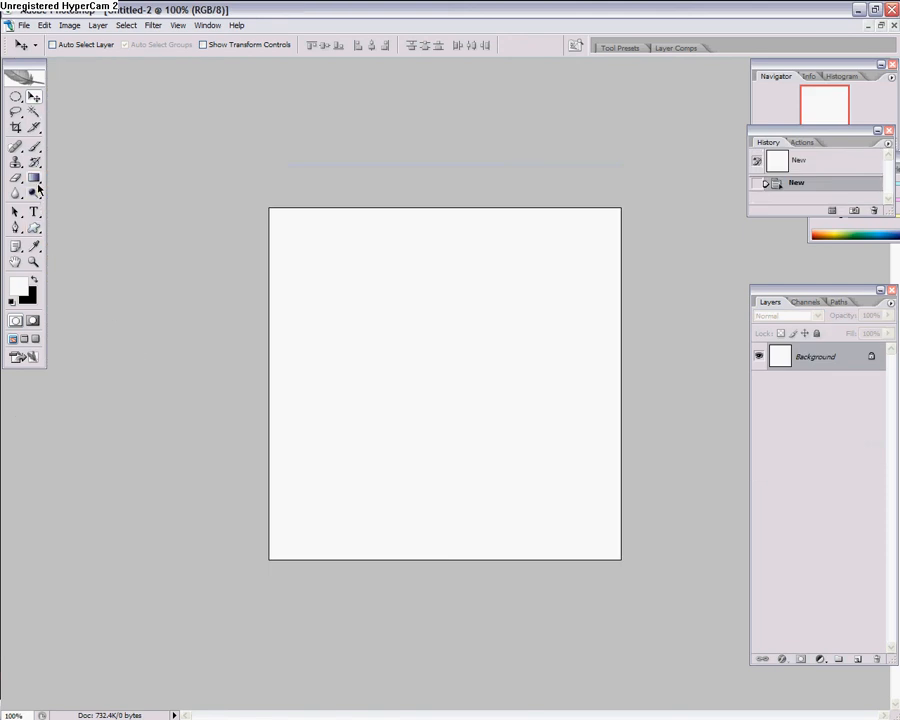
- Fill the whole background with black using the Paint Bucket tool
key("x")
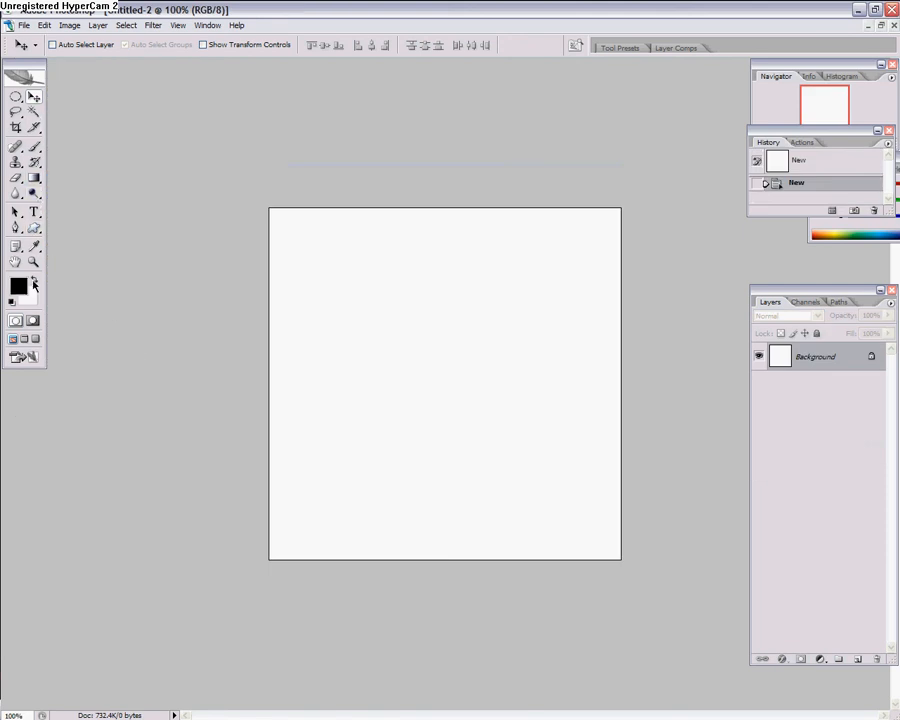
left_click(34, 177)
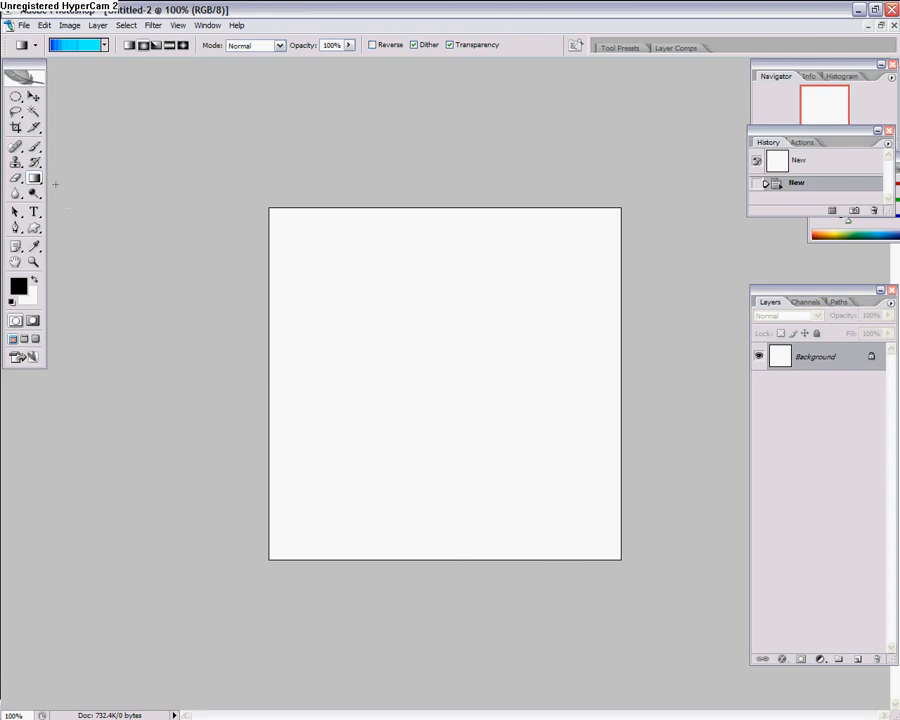
left_click(34, 177)
left_click(100, 188)
left_click(432, 333)
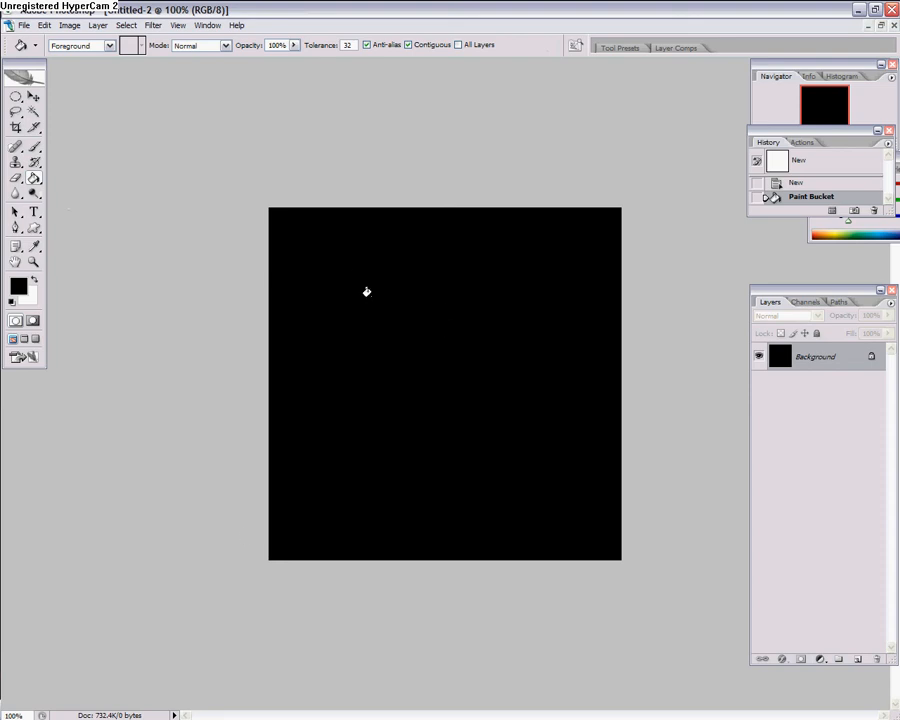
- Draw a large circular selection spanning almost the whole canvas with the Elliptical Marquee tool
left_click(15, 96)
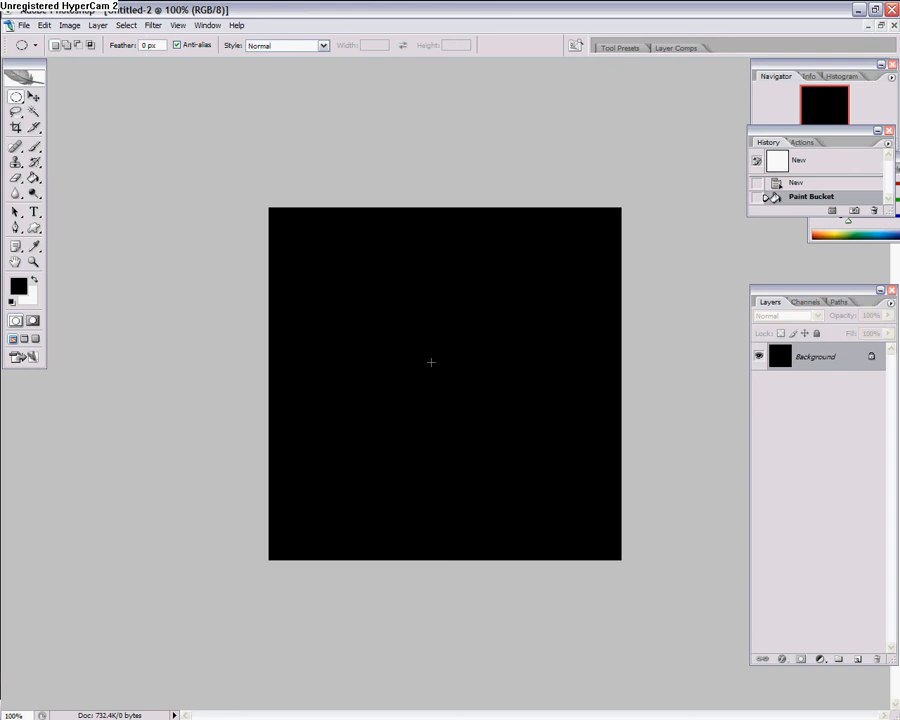
mouse_move(452, 400)
left_mouse_down()
mouse_move(321, 307)
mouse_move(418, 410)
mouse_move(303, 251)
mouse_move(398, 536)
mouse_move(271, 342)
mouse_move(314, 416)
left_mouse_up()
key("ctrl+s")
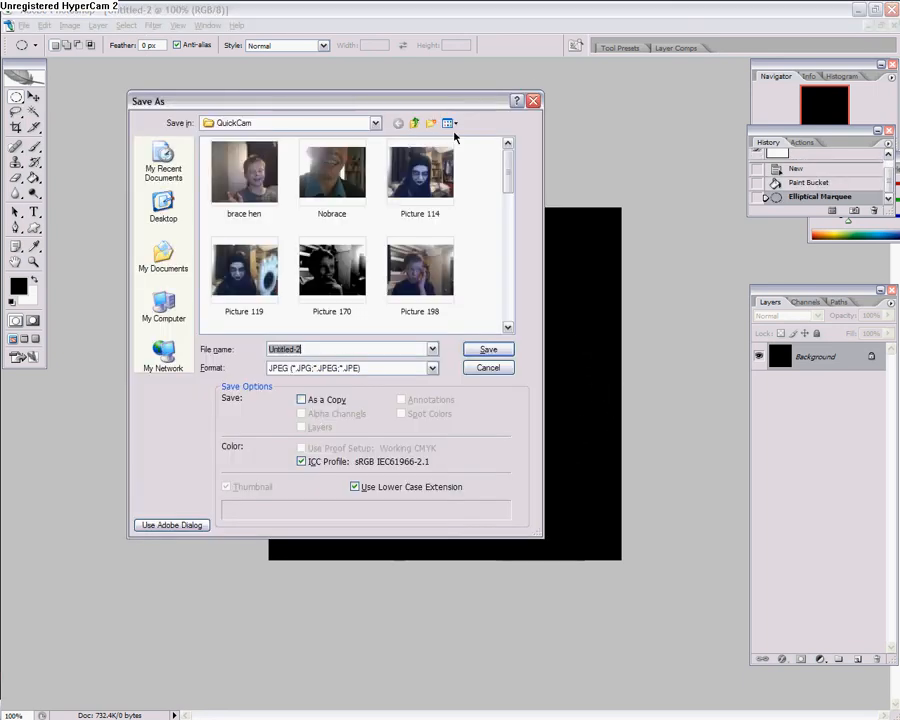
left_click(533, 101)
left_click(491, 357)
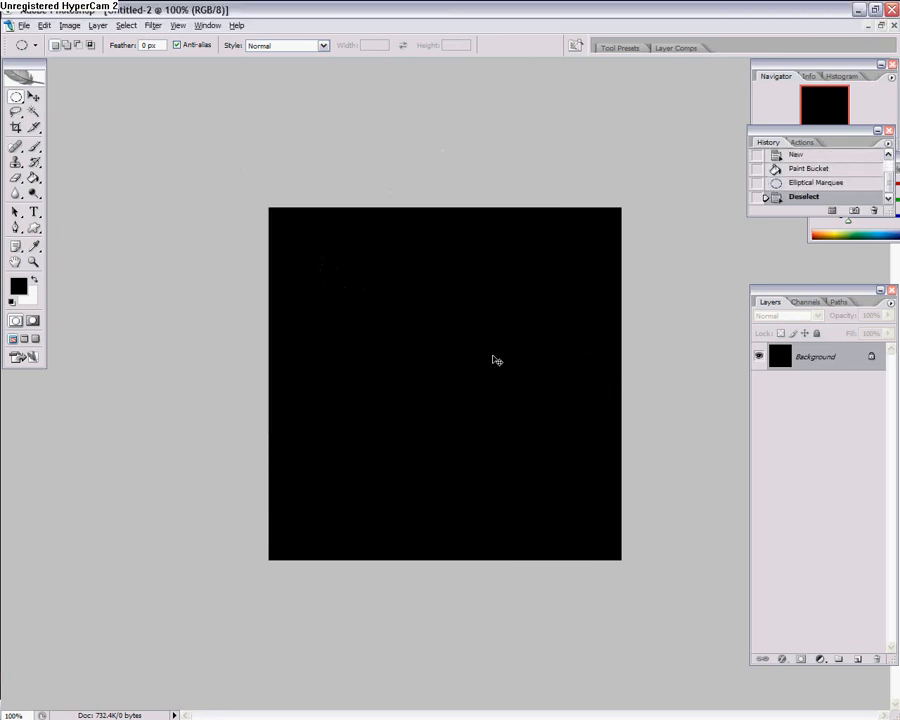
left_click_drag(463, 407, 388, 405)
left_click(410, 426)
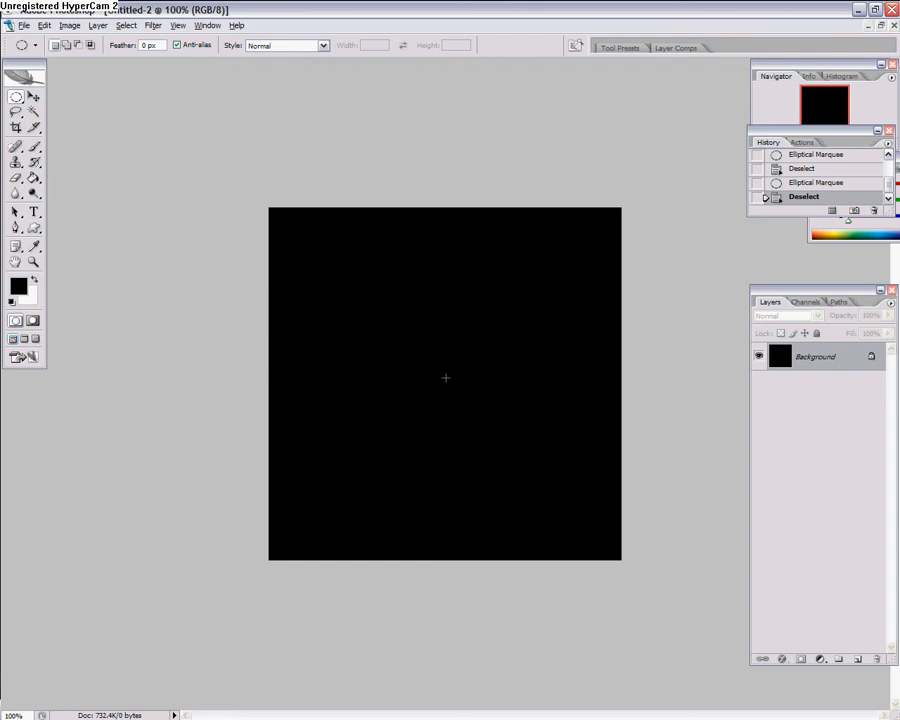
mouse_move(457, 362)
left_mouse_down()
mouse_move(334, 521)
mouse_move(288, 552)
left_mouse_up()
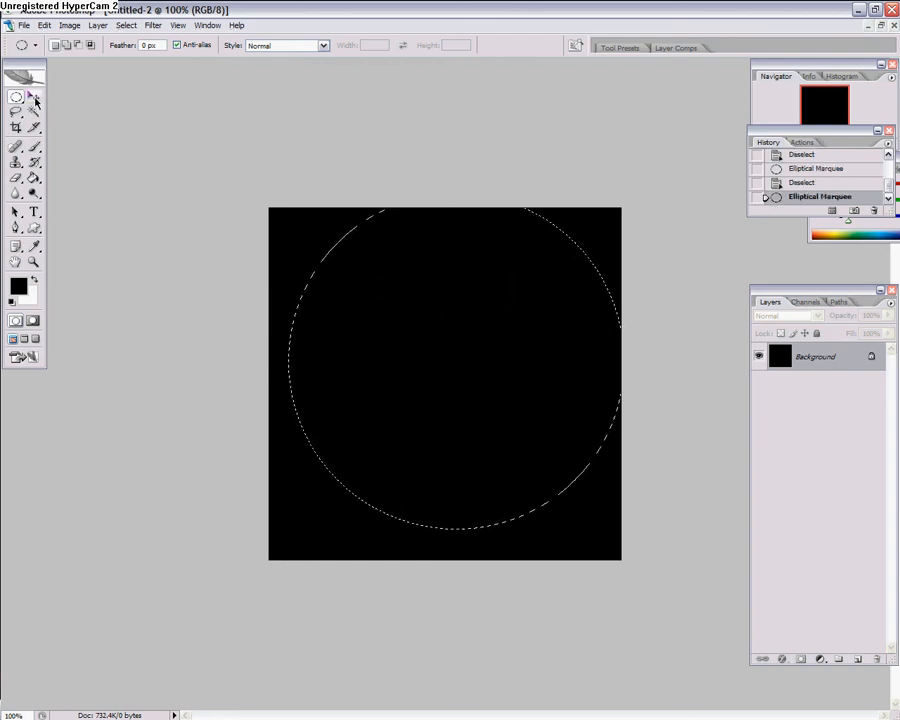
- Try to reposition the circular selection with the Move tool on the locked Background layer
key("v")
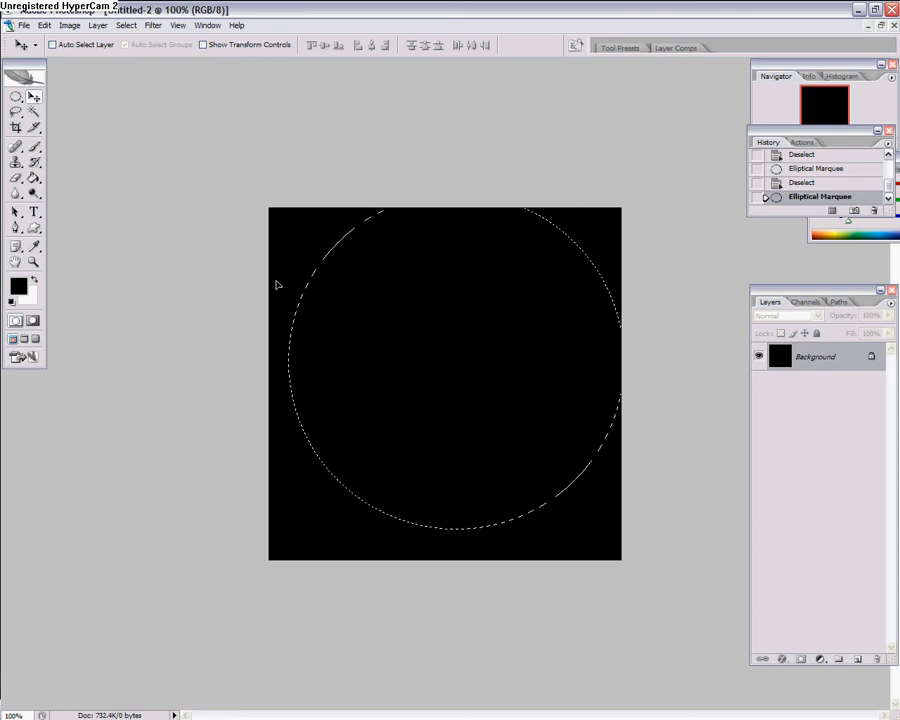
left_click(322, 263)
left_click(396, 279)
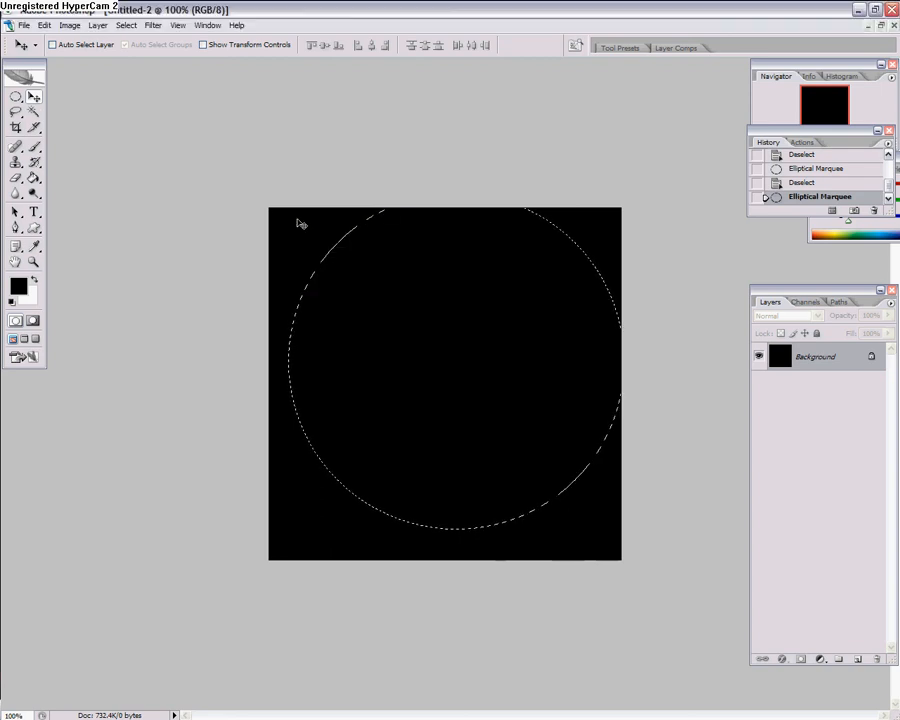
left_click(271, 246)
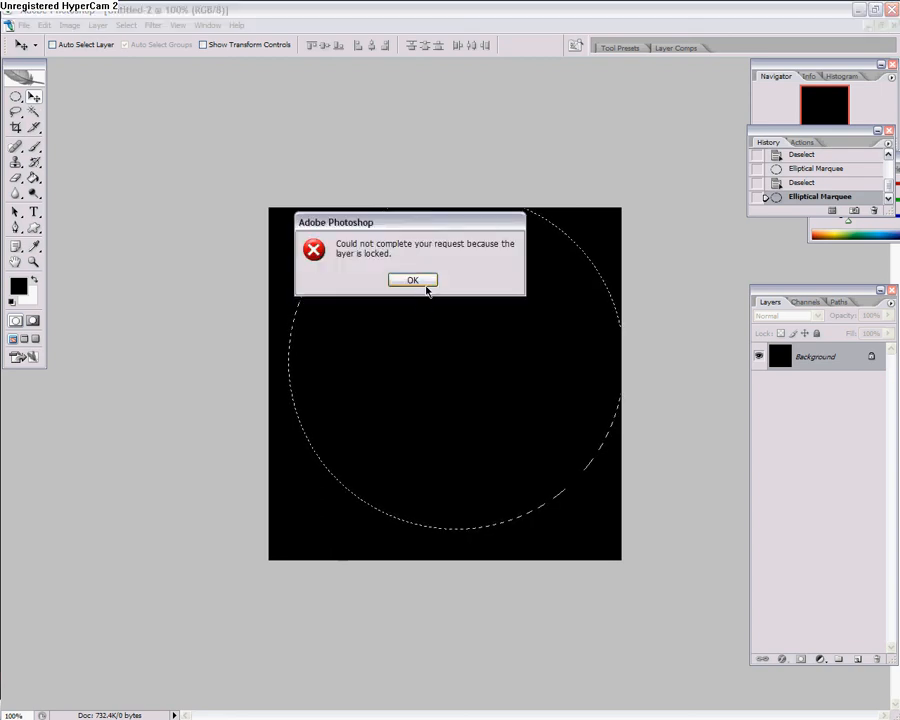
left_click(425, 282)
left_click(603, 261)
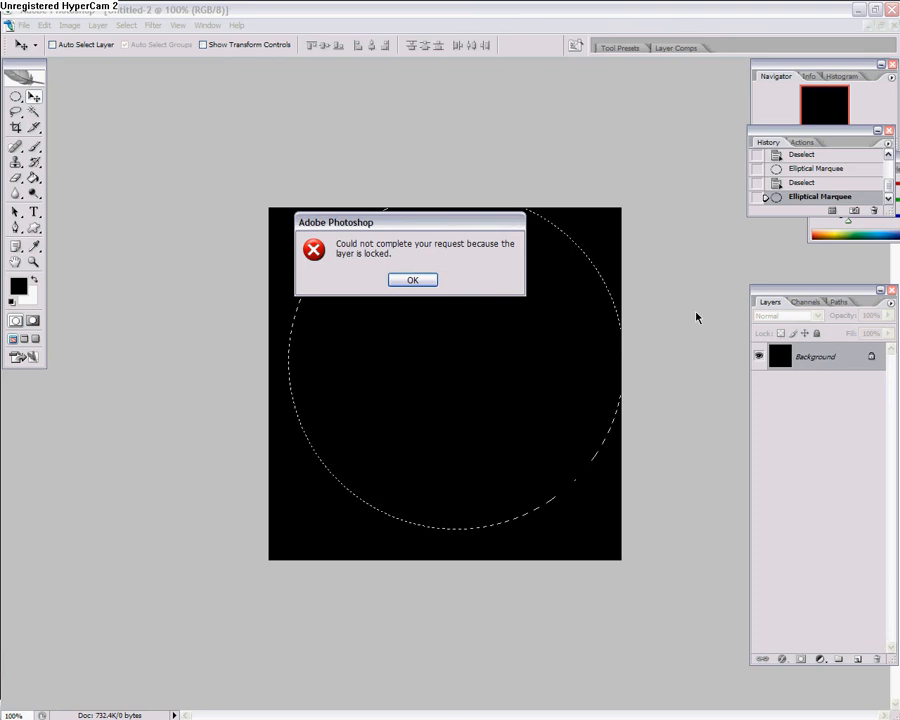
left_click(428, 281)
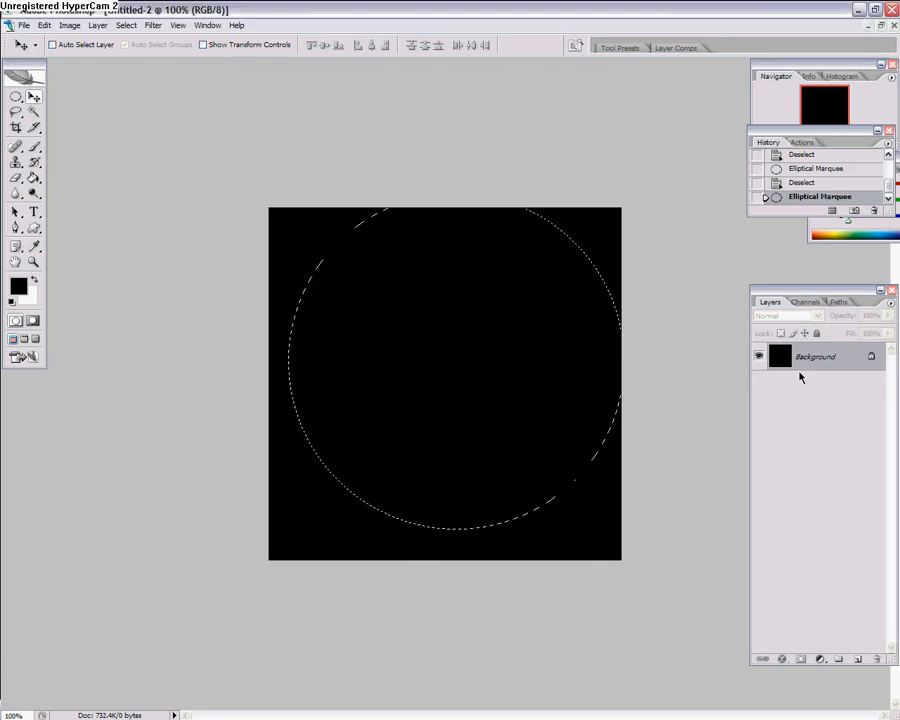
- Convert the locked Background into a regular editable layer with the default name Layer 0
double_click(790, 357)
left_click(557, 226)
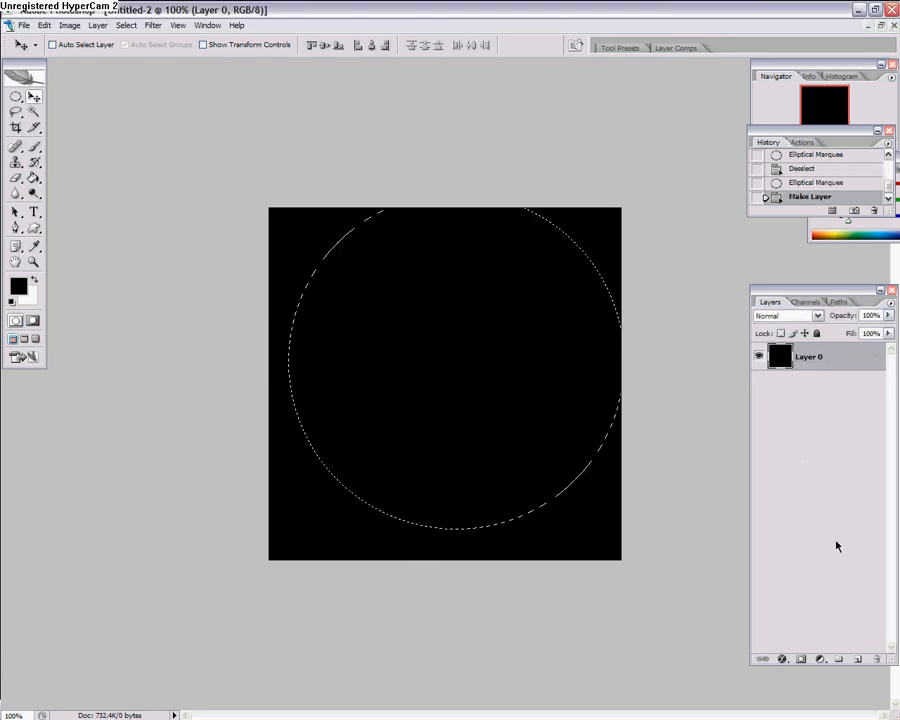
- Add a new empty layer above the black one and move the circular selection to the canvas centre
left_click(858, 659)
left_click_drag(628, 263, 623, 288)
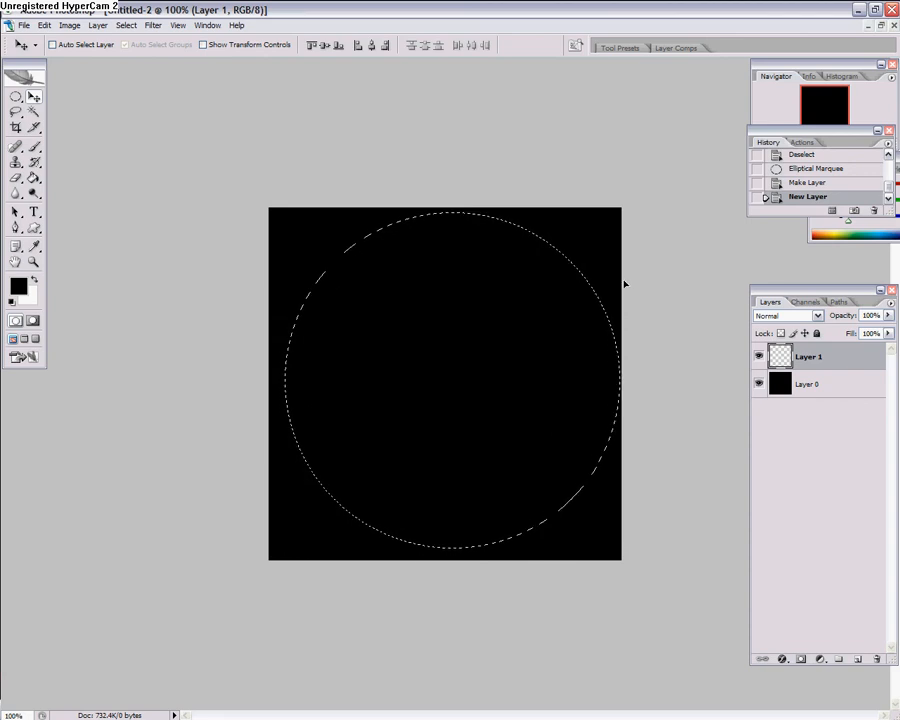
- Scatter single white dots throughout the circular selection with a soft 7 px brush at 0% hardness, and deselect the circle
left_click(34, 147)
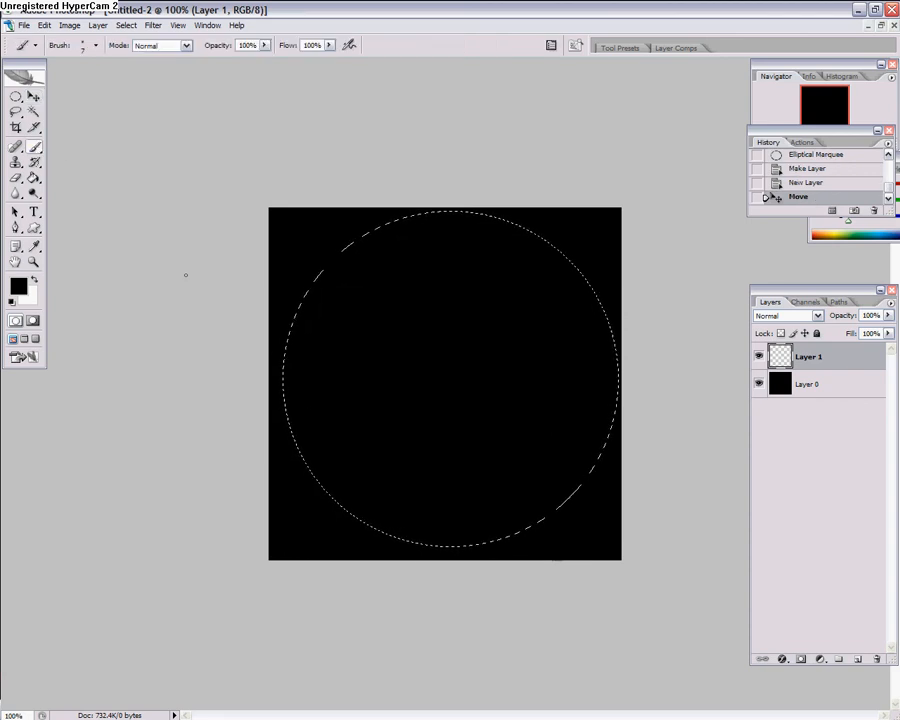
left_click(34, 280)
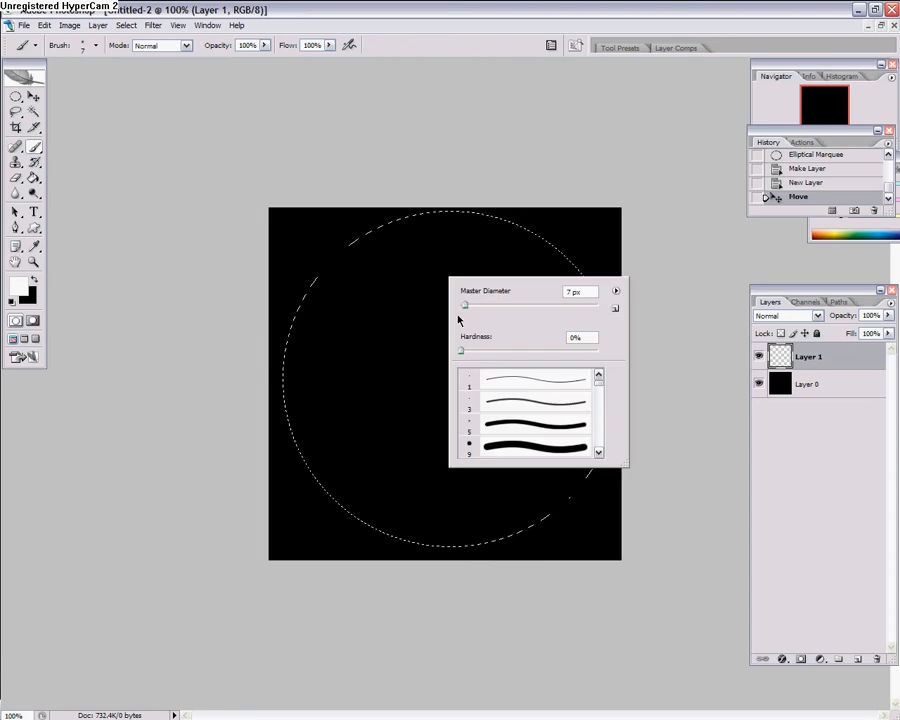
left_click(512, 24)
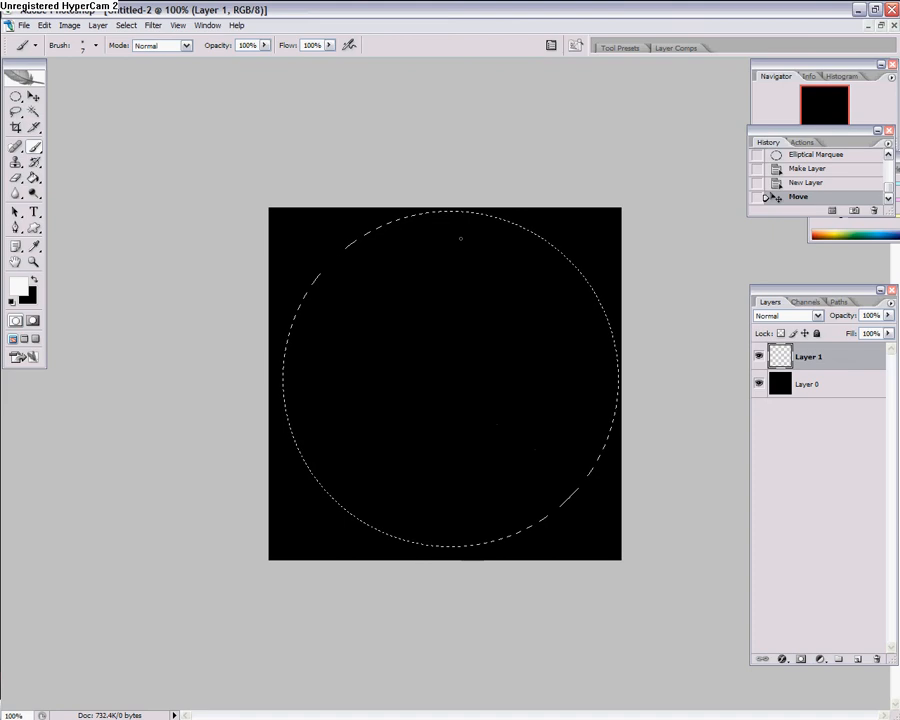
left_click(459, 227)
left_click(513, 235)
left_click(499, 255)
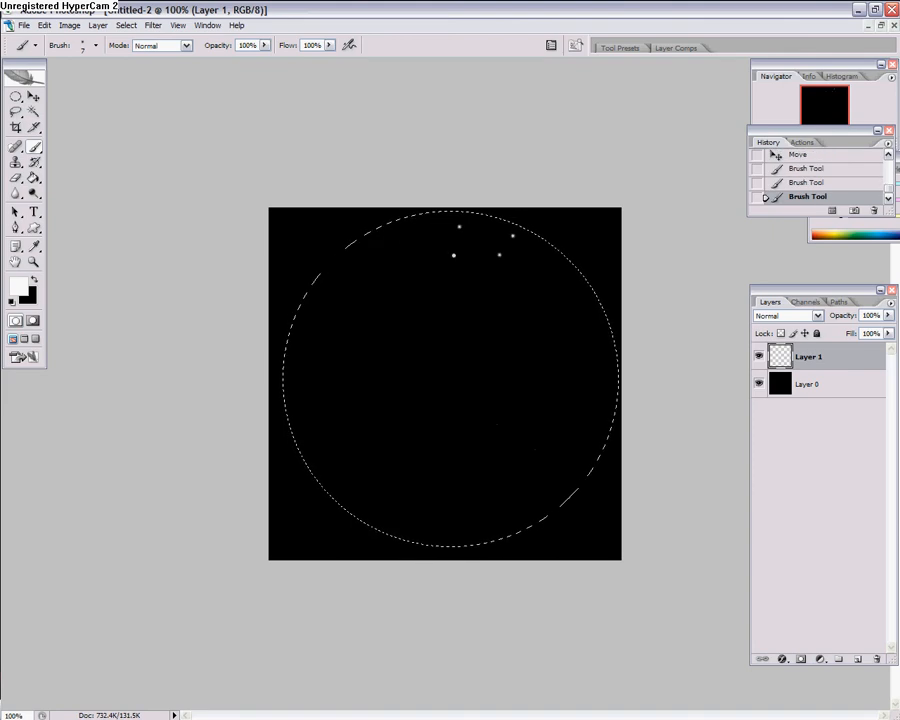
left_click(454, 256)
left_click(397, 225)
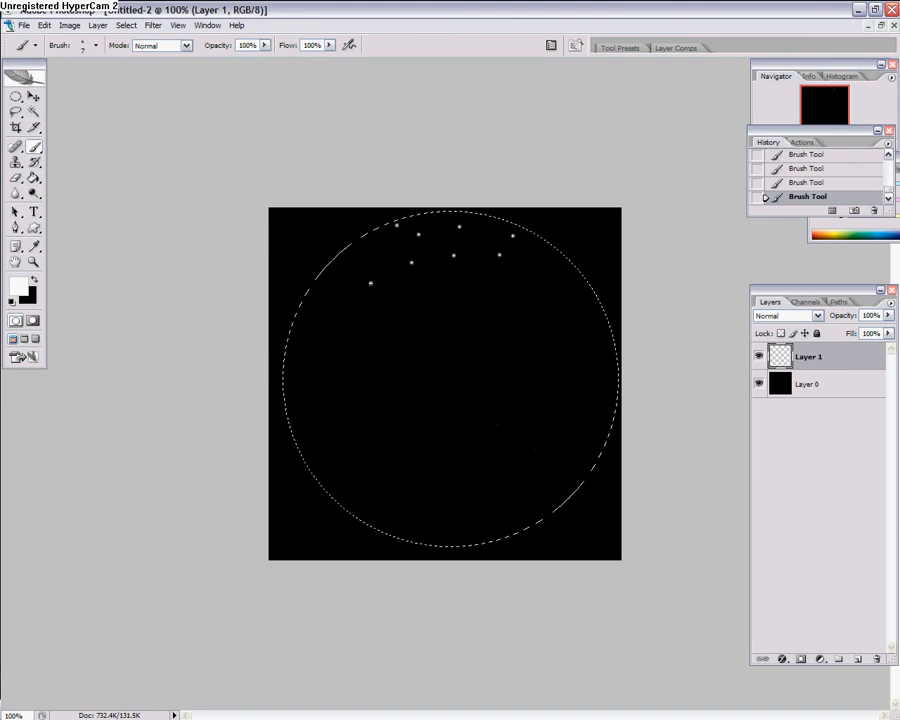
left_click(386, 267)
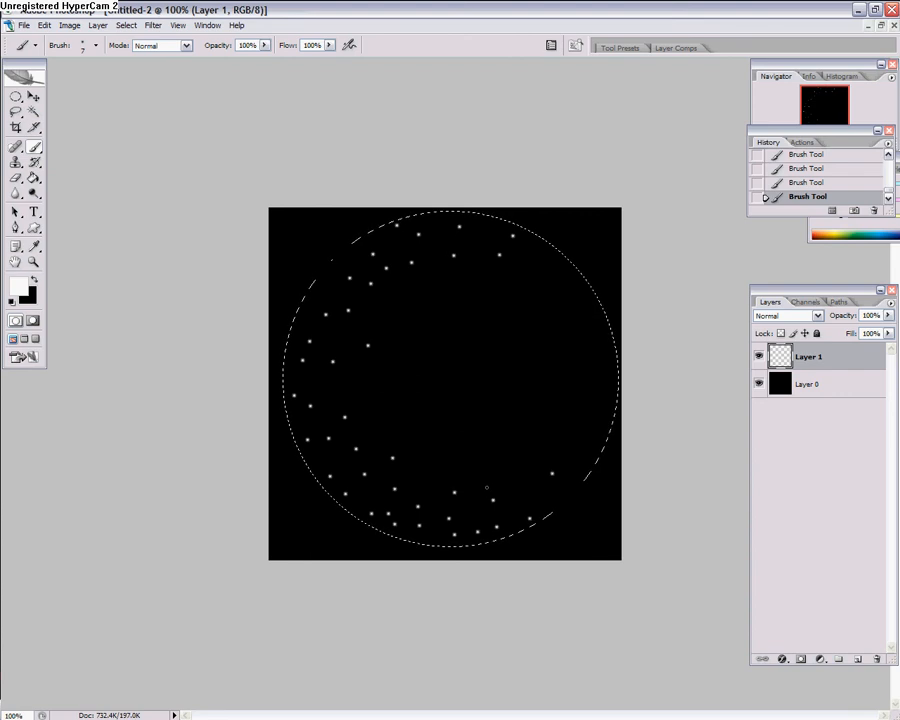
left_click(525, 292)
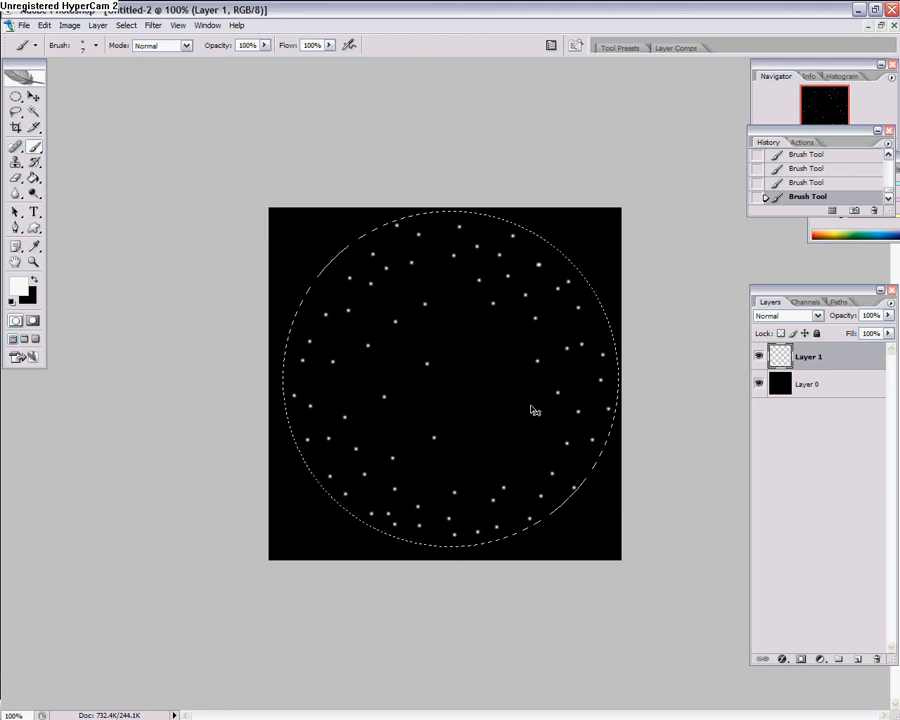
left_click(476, 328)
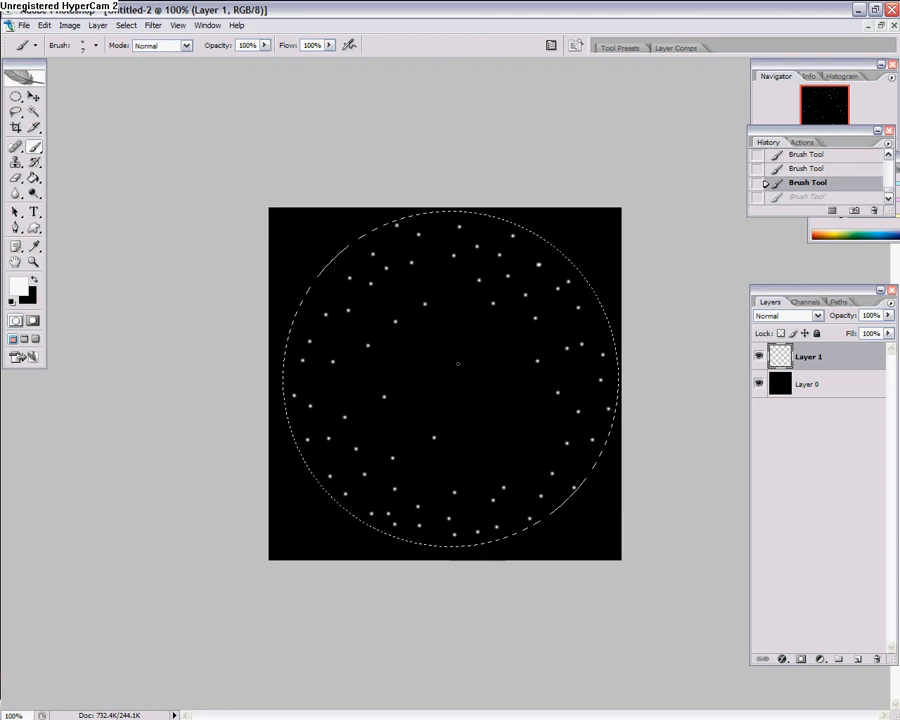
left_click(482, 379)
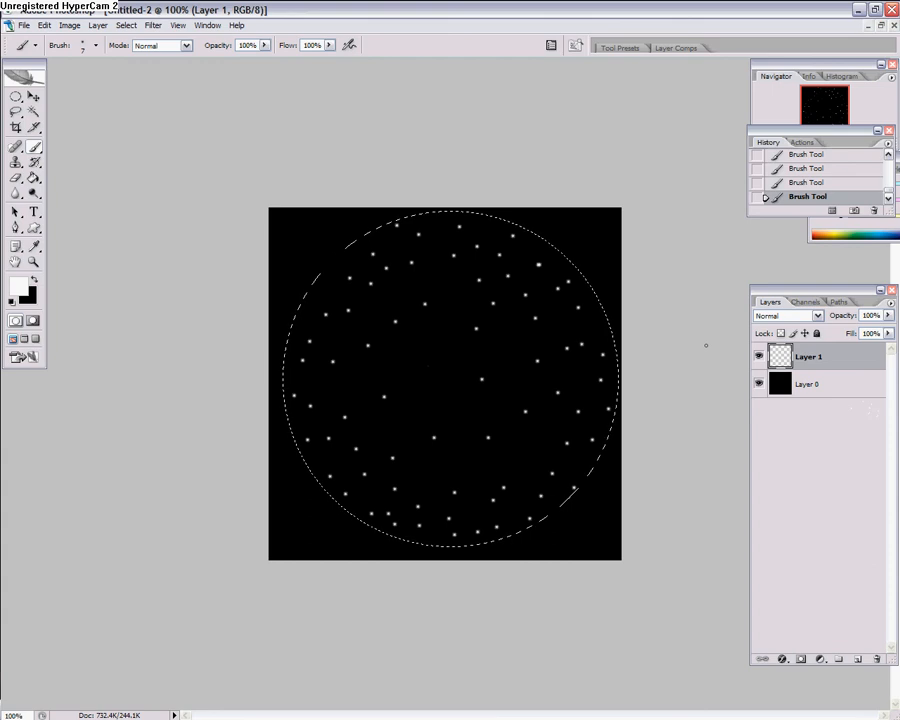
key("ctrl+d")
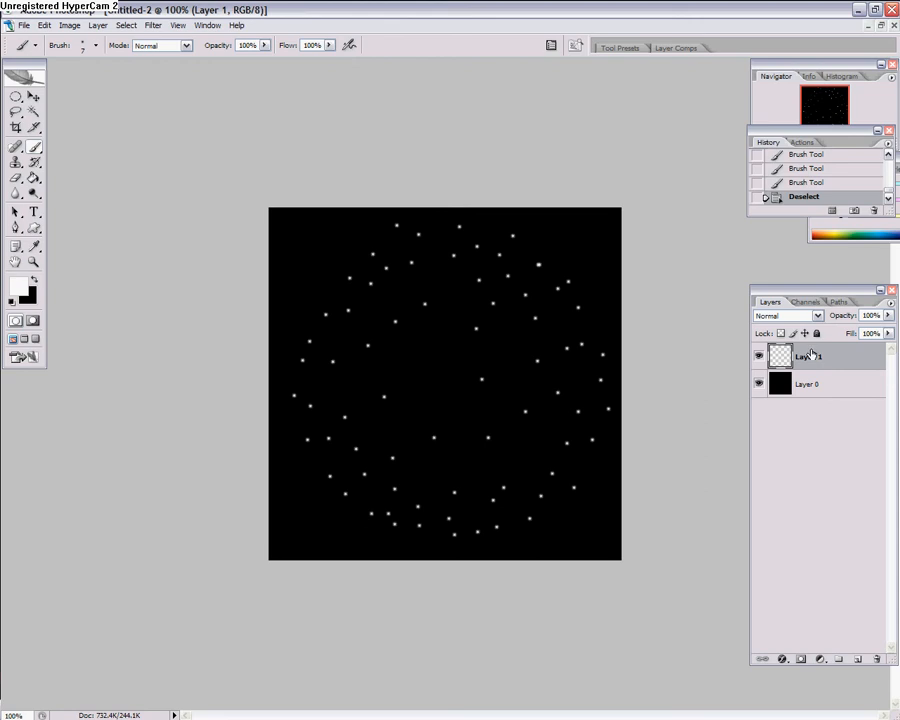
- Duplicate the white dots layer and apply a Radial Blur of amount 50, Zoom method and Good quality to the copy, keeping the blur centred
key("ctrl+j")
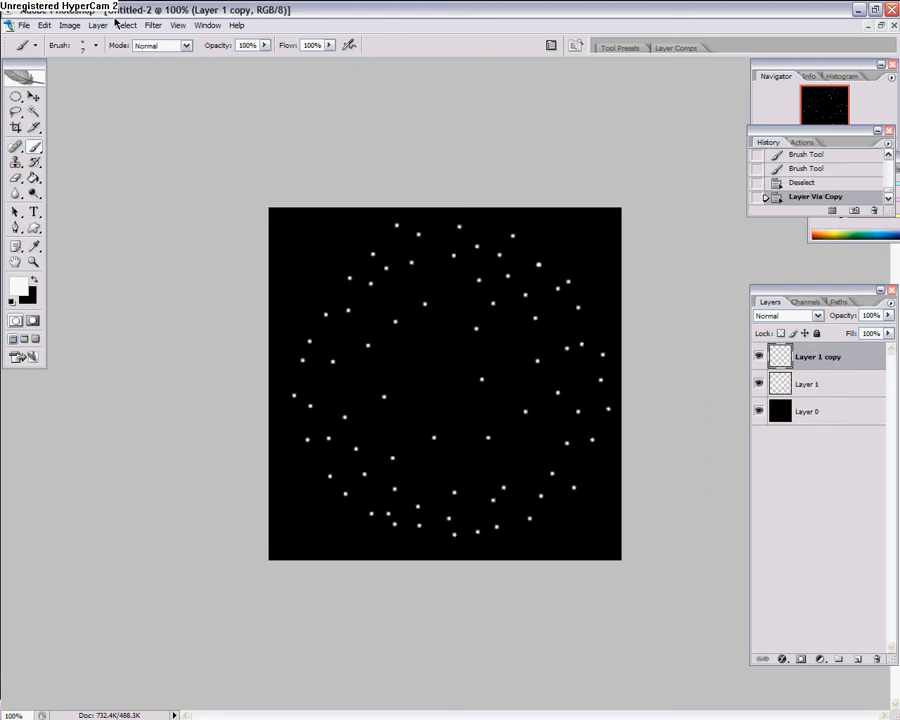
left_click(148, 27)
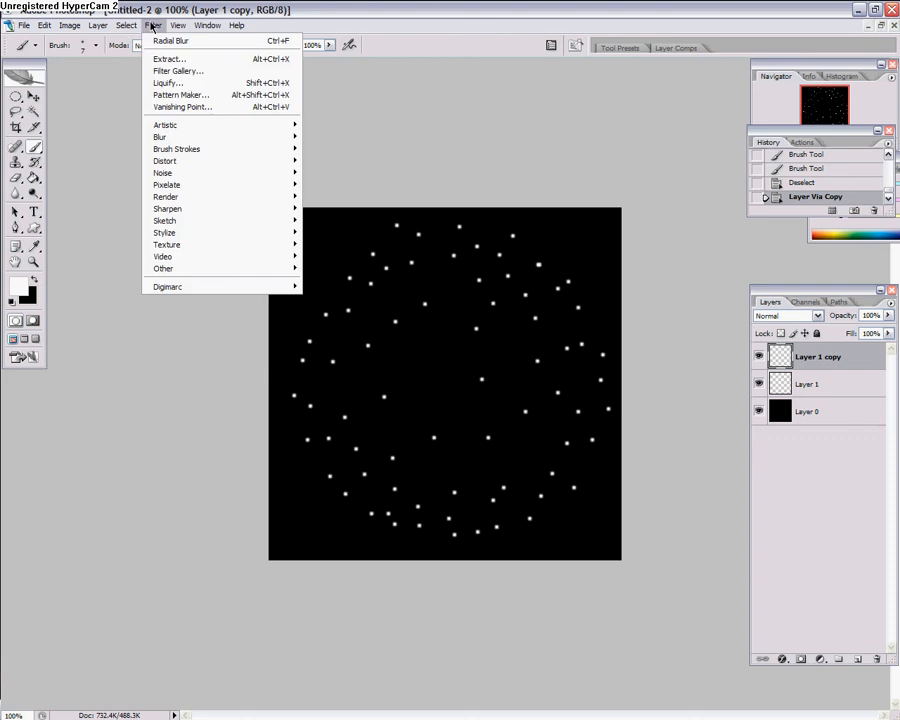
mouse_move(173, 143)
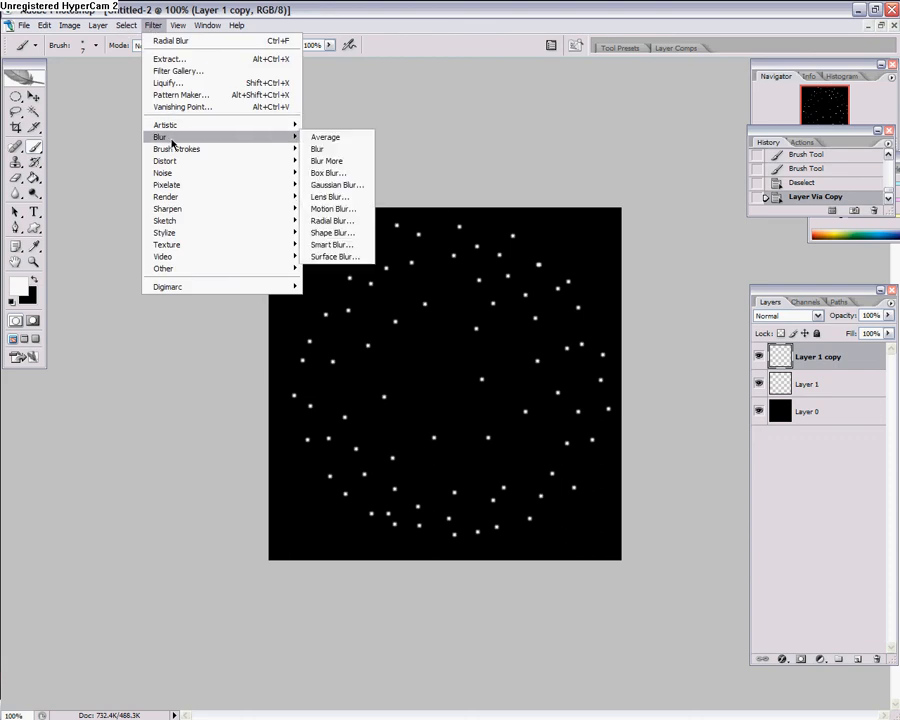
left_click(345, 221)
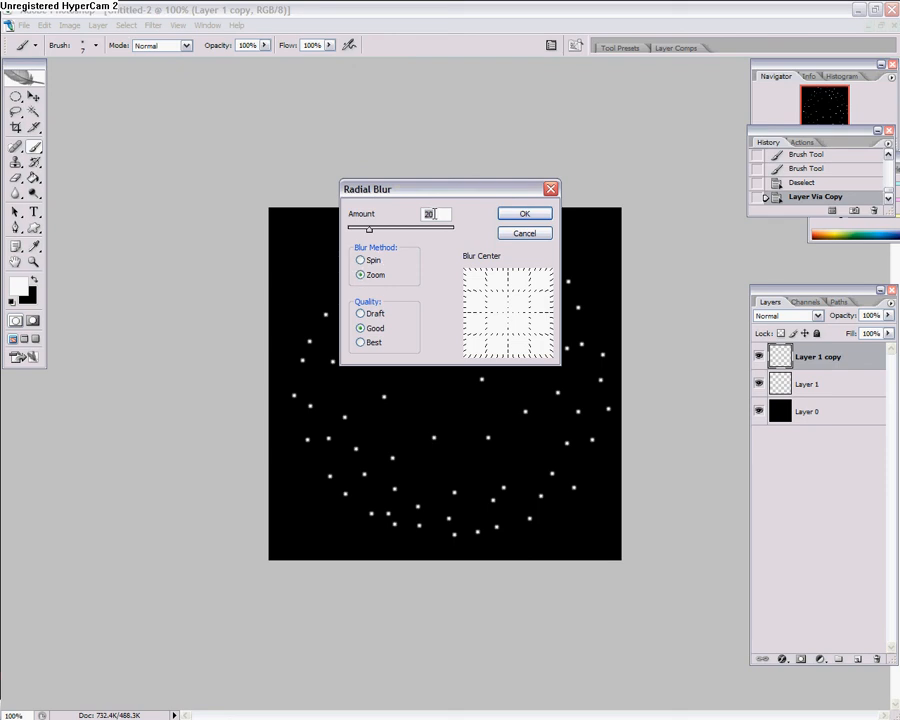
type("50")
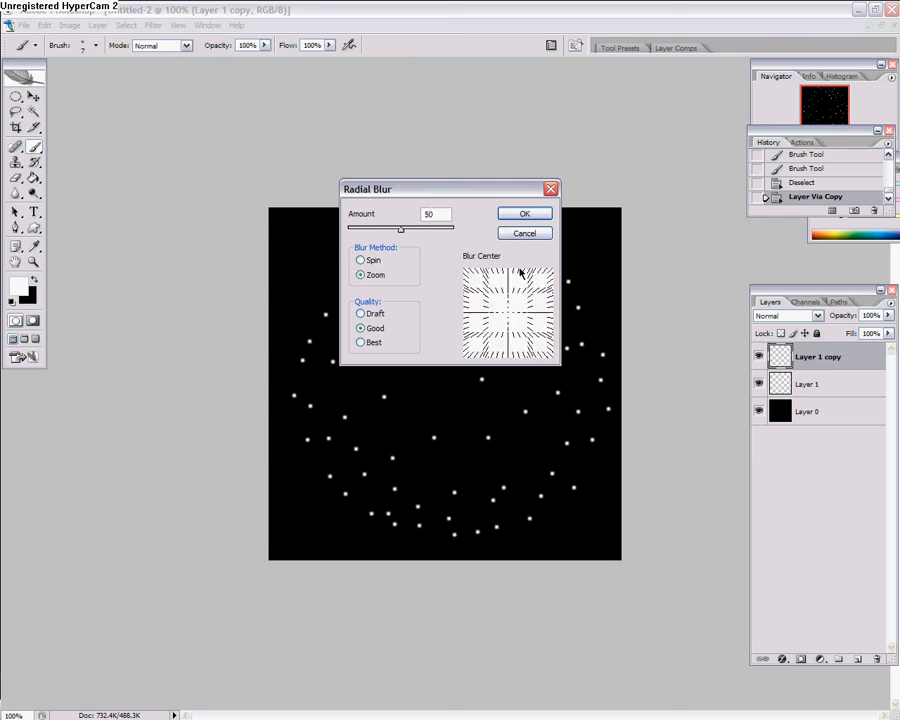
mouse_move(508, 318)
left_mouse_down()
mouse_move(504, 341)
mouse_move(472, 363)
mouse_move(516, 315)
mouse_move(541, 316)
mouse_move(553, 268)
mouse_move(498, 341)
mouse_move(509, 313)
left_mouse_up()
left_click(524, 215)
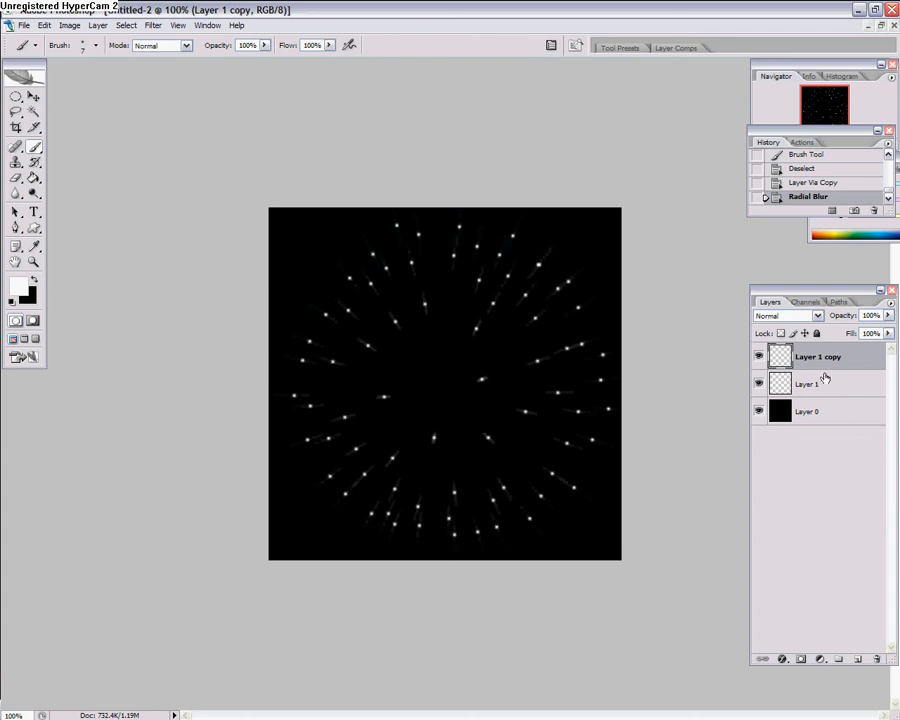
- Duplicate the blurred layer twice, reapplying the same Radial Blur to each new copy
key("ctrl+j")
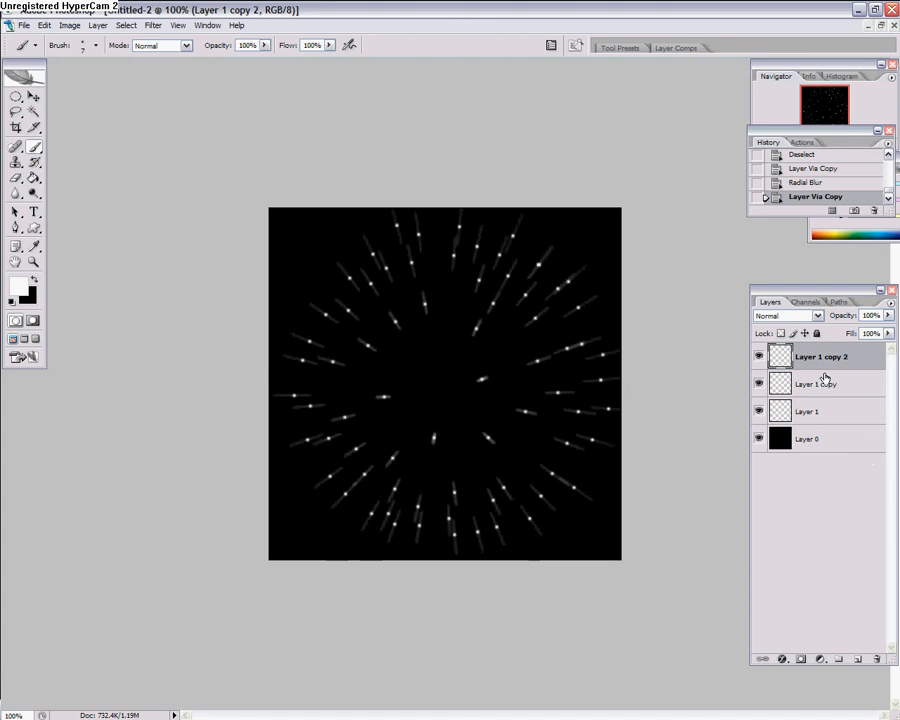
left_click(153, 25)
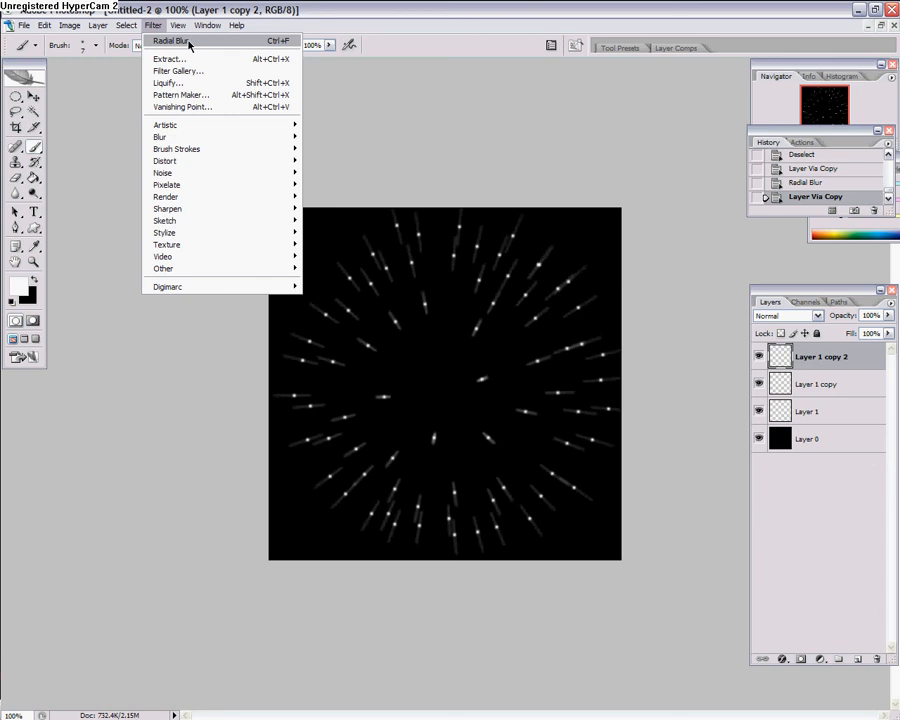
left_click(188, 42)
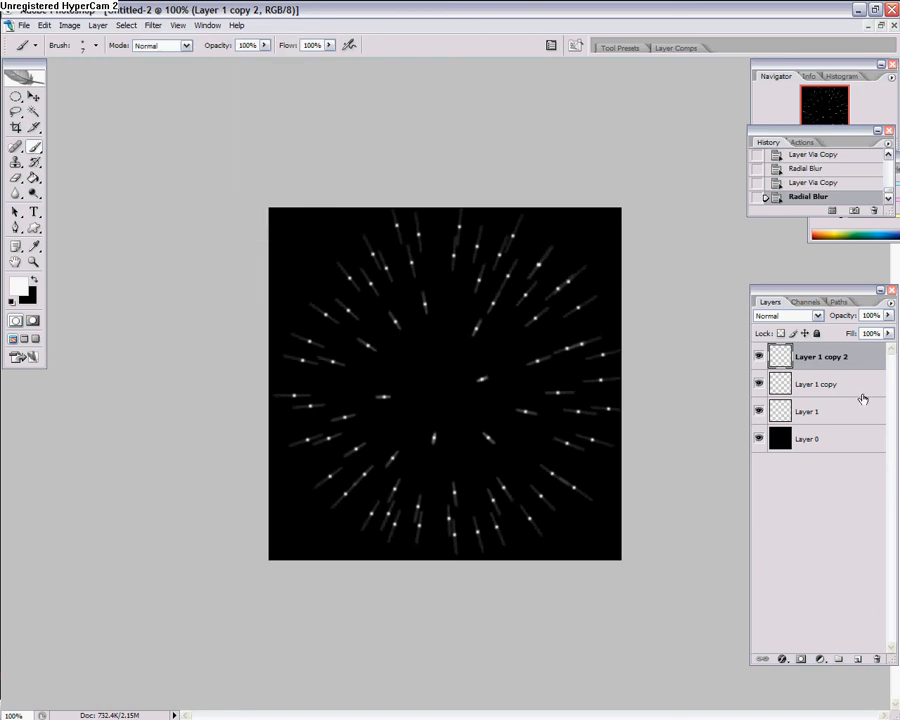
key("ctrl+j")
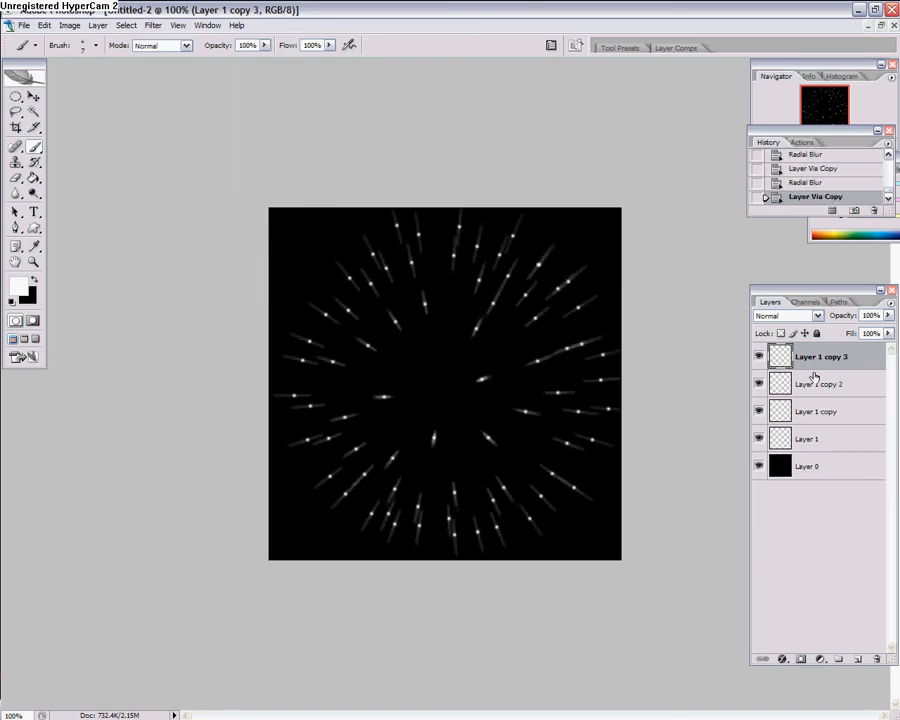
left_click(159, 28)
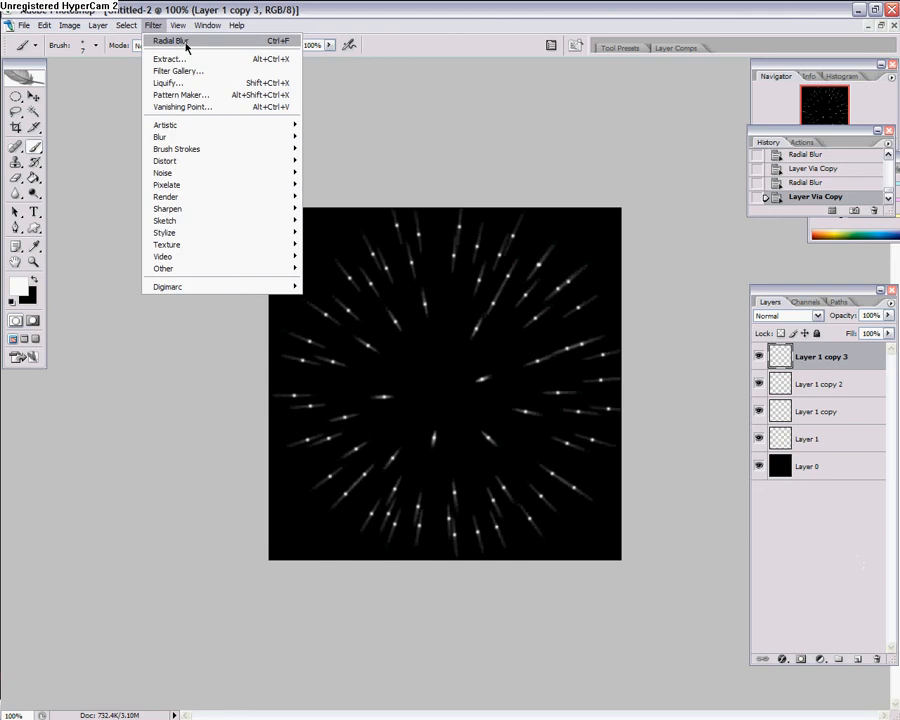
left_click(186, 42)
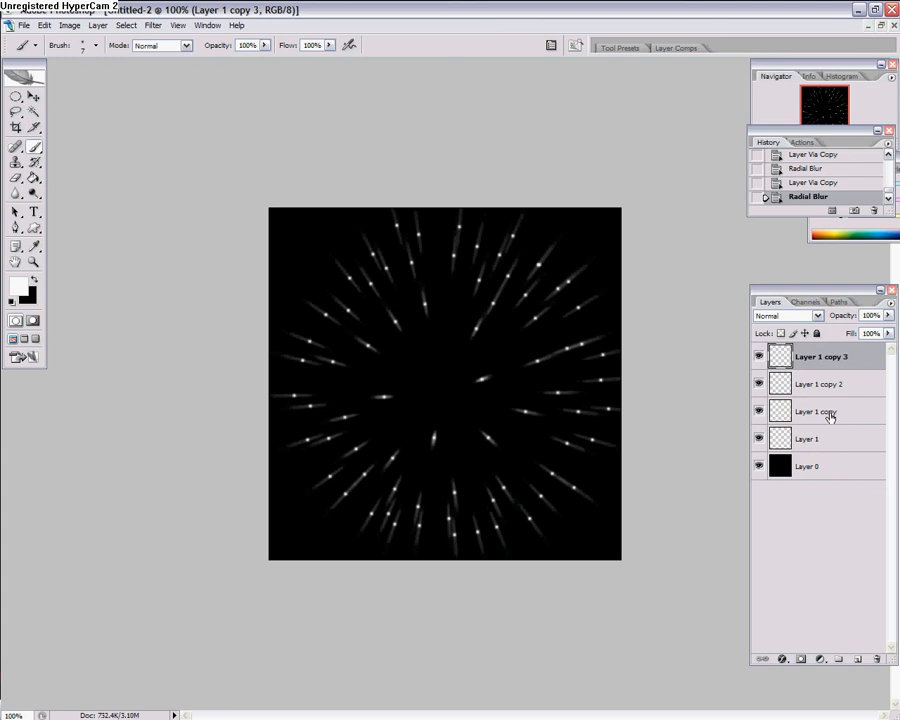
- Merge the three blurred copies into one layer, keeping Layer 1 and Layer 0 separate
left_click(836, 411, "shift")
left_click(828, 368)
left_click(826, 416, "shift")
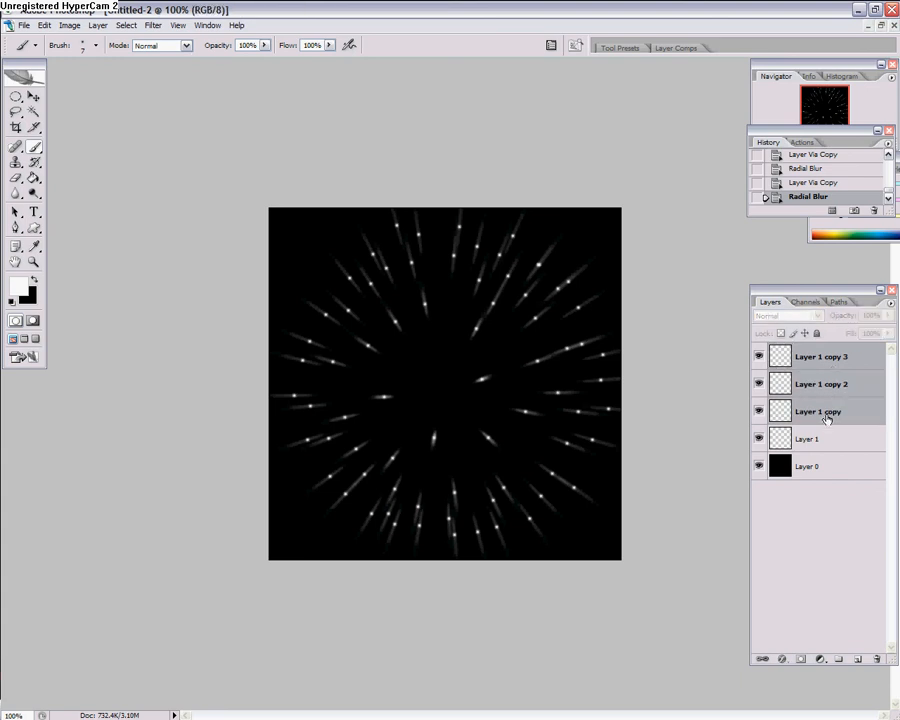
right_click(816, 382)
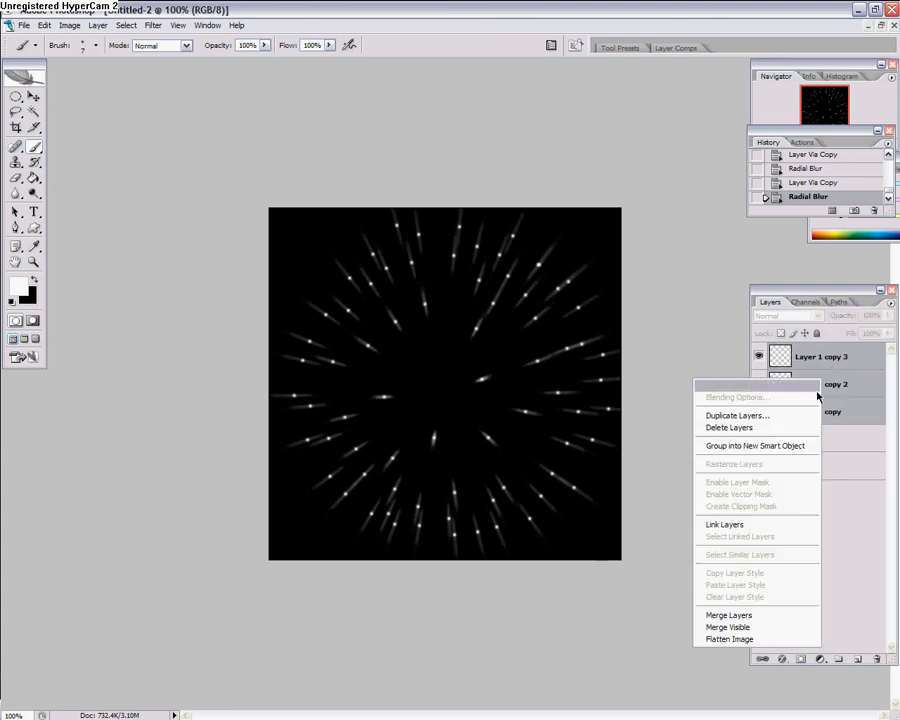
left_click(770, 617)
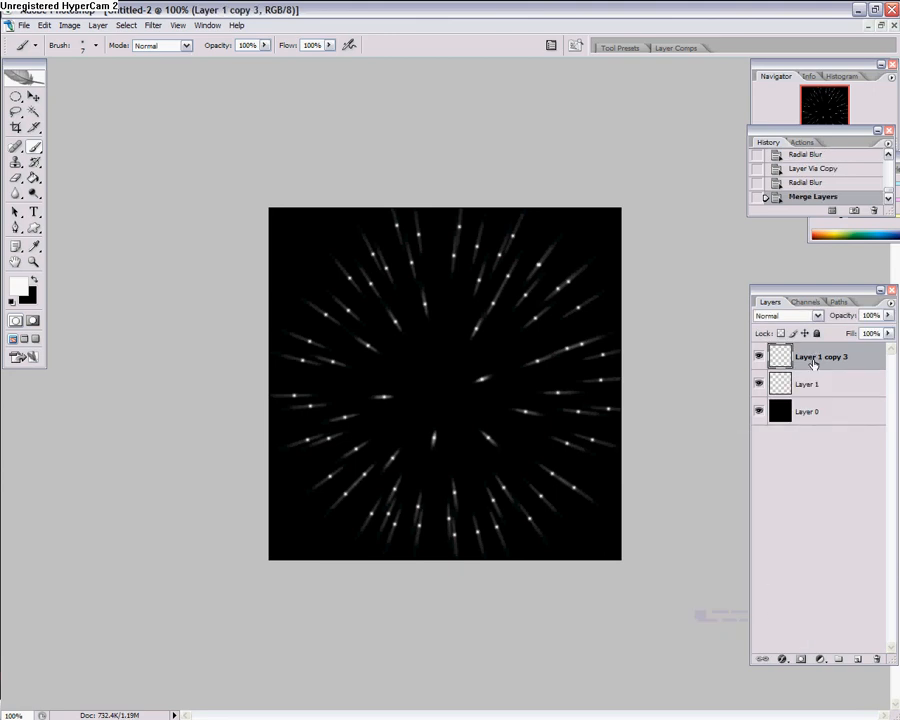
- Free-transform the merged streak layer, scaling it proportionally to about 89.7% so the streaks trail inward from the dots
key("ctrl+t")
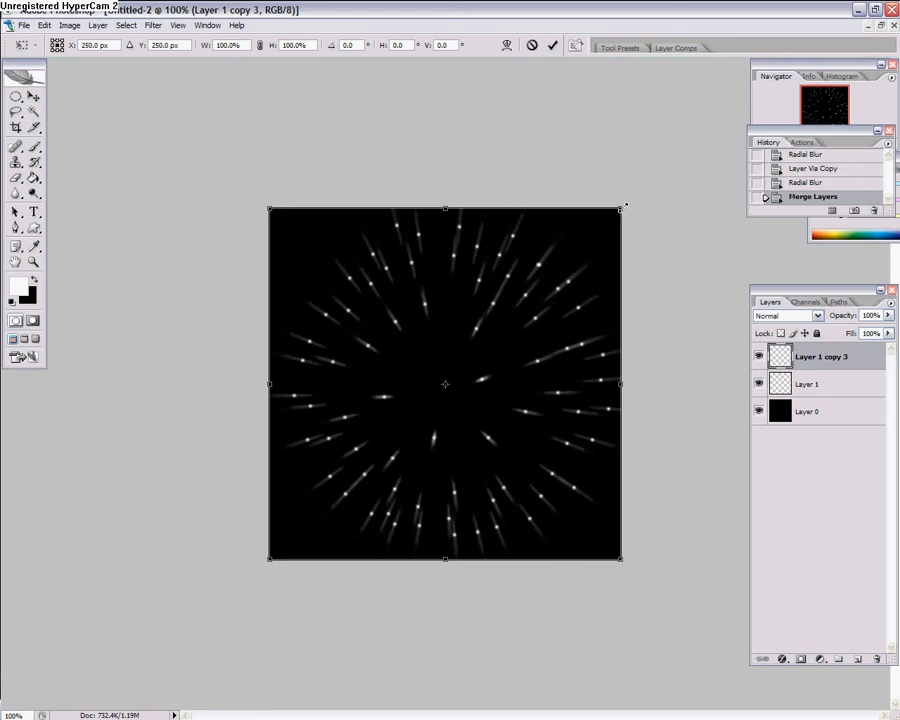
left_click_drag(625, 206, 591, 240)
left_click_drag(488, 367, 500, 359)
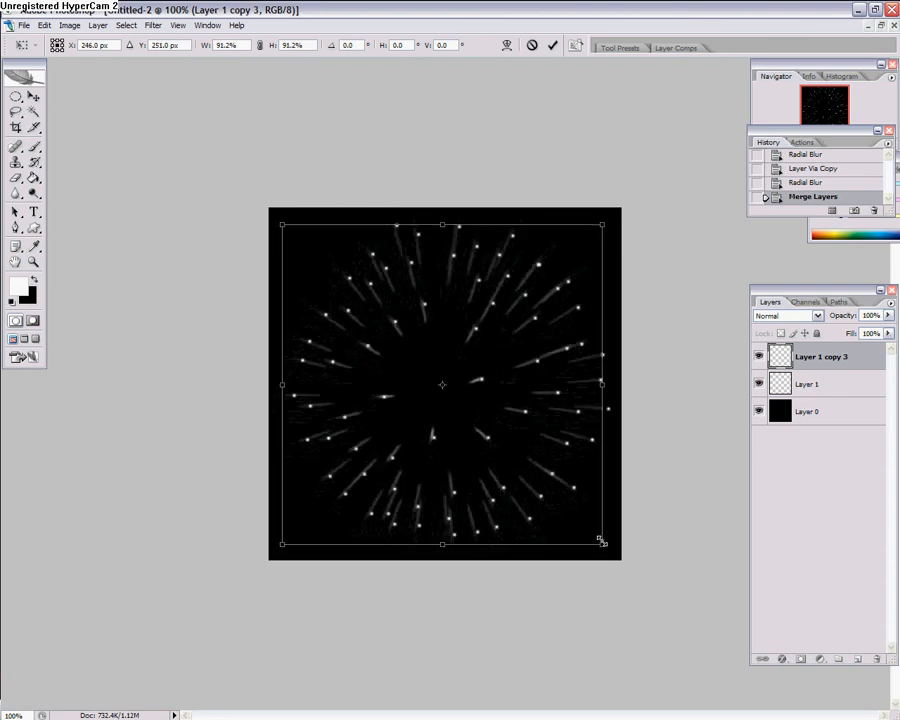
left_click_drag(601, 541, 596, 543)
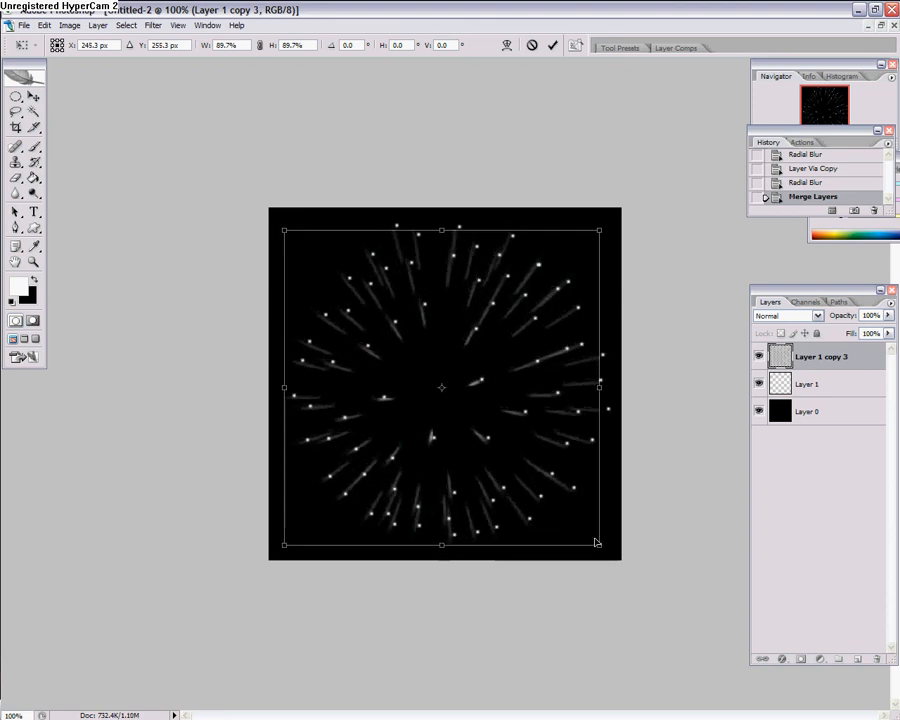
- Nudge the scaled streaks right and up to about X 252.3 px, Y 251.3 px to line them up with the dots
key("Right")
key("Right")
key("Right")
key("Up")
key("Up")
key("Right")
key("Right")
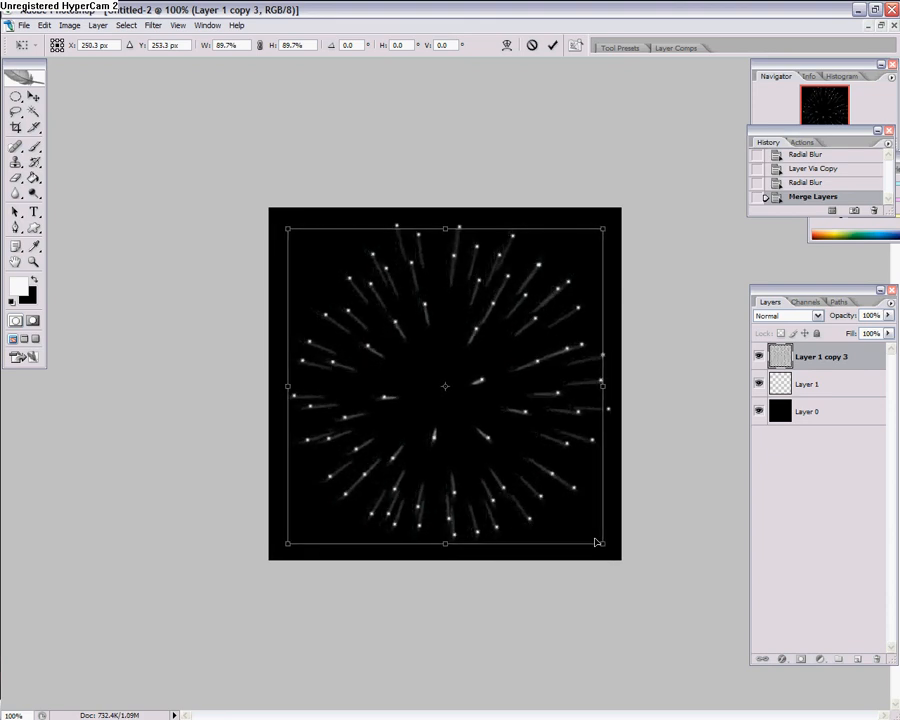
key("Right")
key("Left")
key("Up")
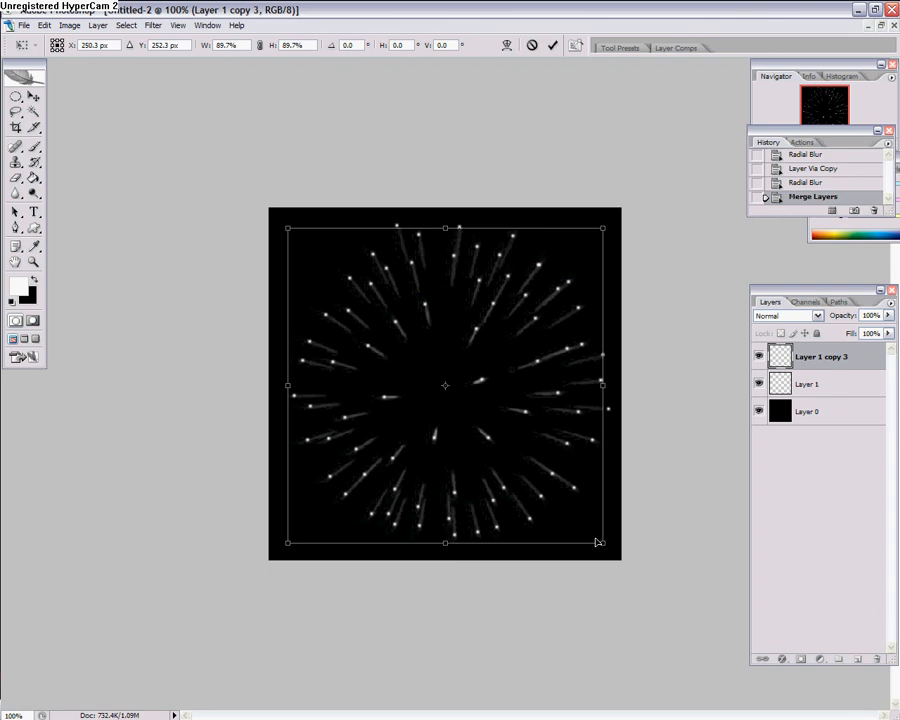
key("Right")
key("Right")
key("Left")
key("Right")
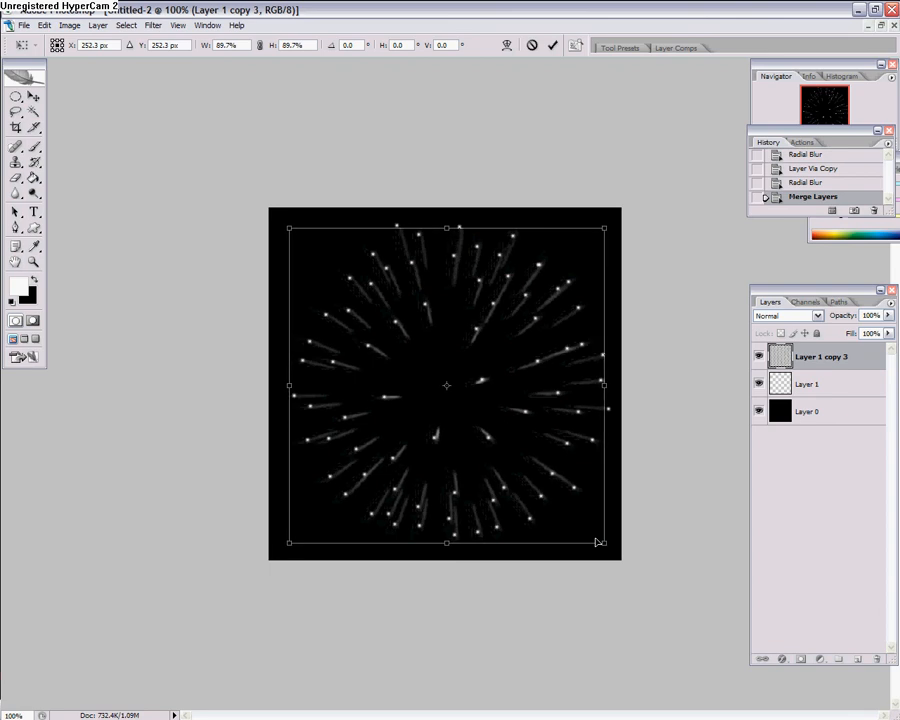
key("Up")
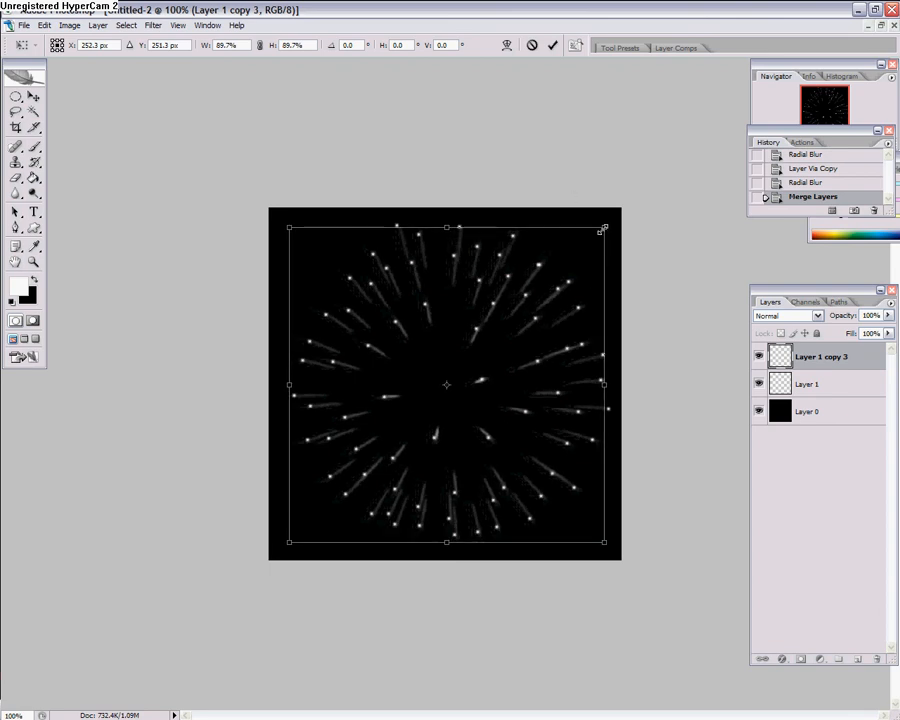
- Shrink the streaks proportionally to about 89% and nudge them to about X 253.5 px, Y 250 px
left_click_drag(604, 228, 598, 231)
key("Up")
key("Up")
key("Up")
key("Up")
key("Up")
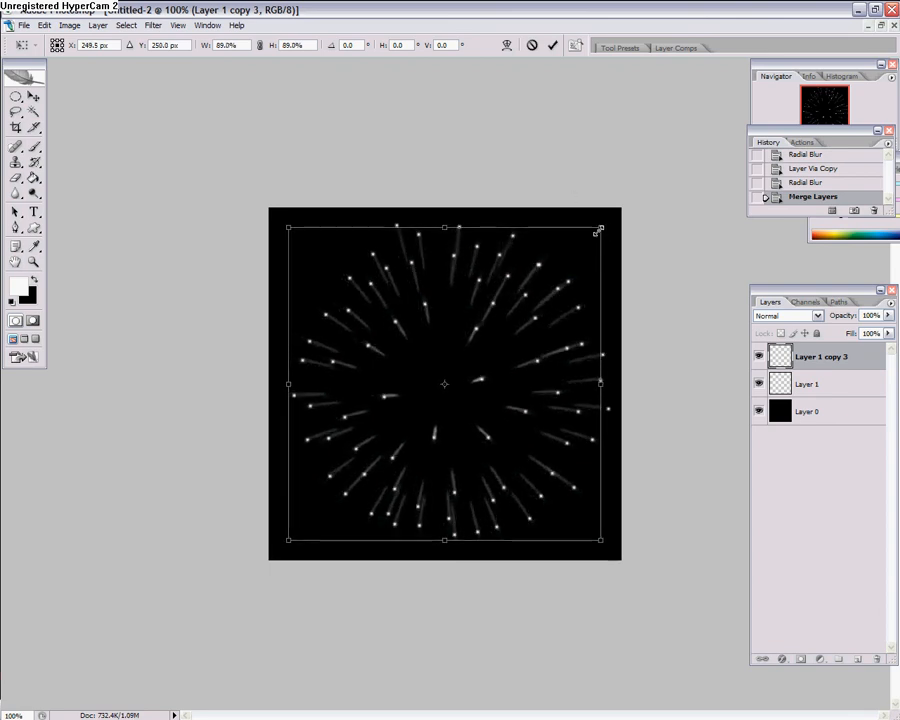
key("Right")
key("Down")
key("Down")
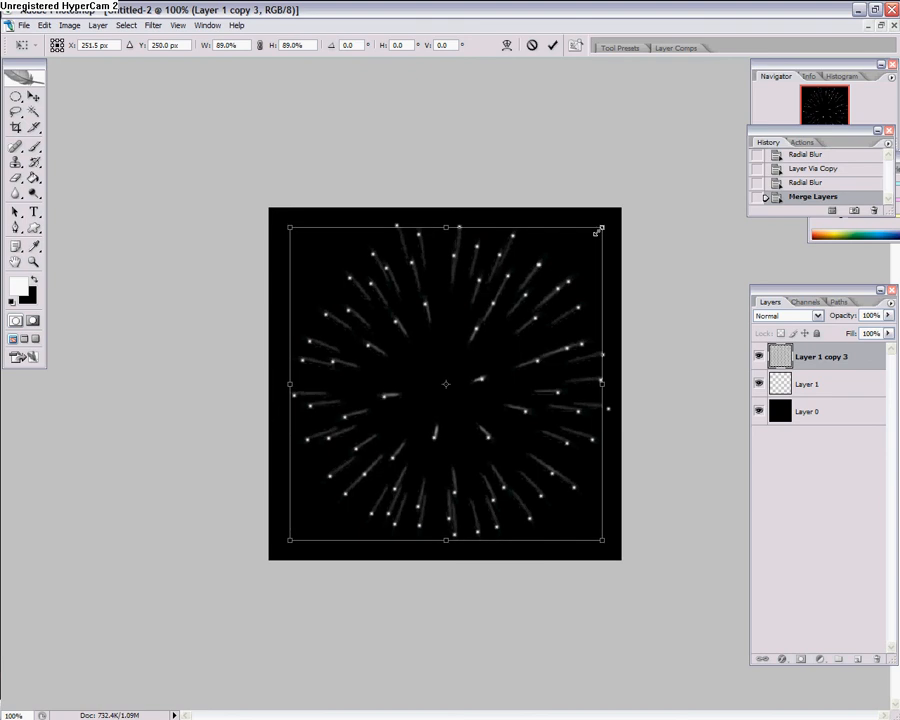
key("Right")
key("Right")
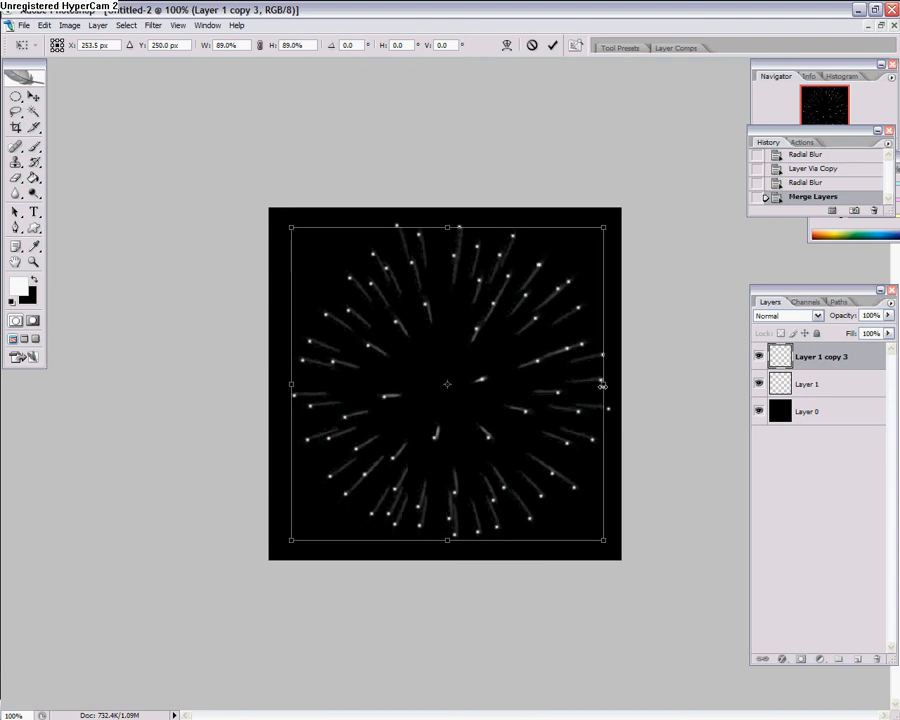
- Widen the streaks to about 90.6%, shift them left to about X 251.5 px, and apply the transform
left_click_drag(602, 385, 606, 385)
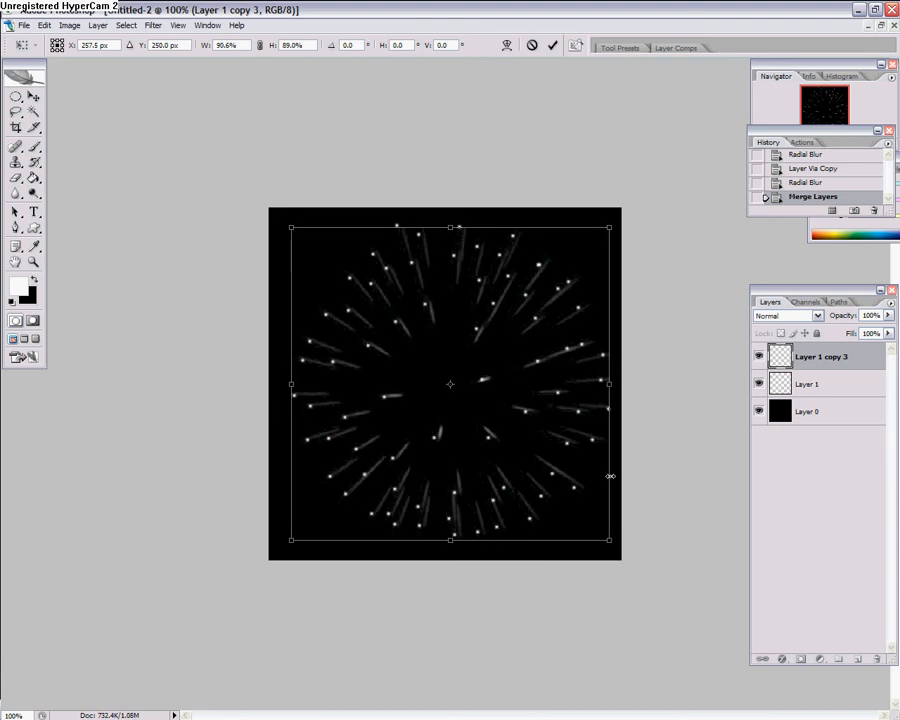
key("Left")
key("Left")
key("Left")
key("Left")
key("Left")
key("Left")
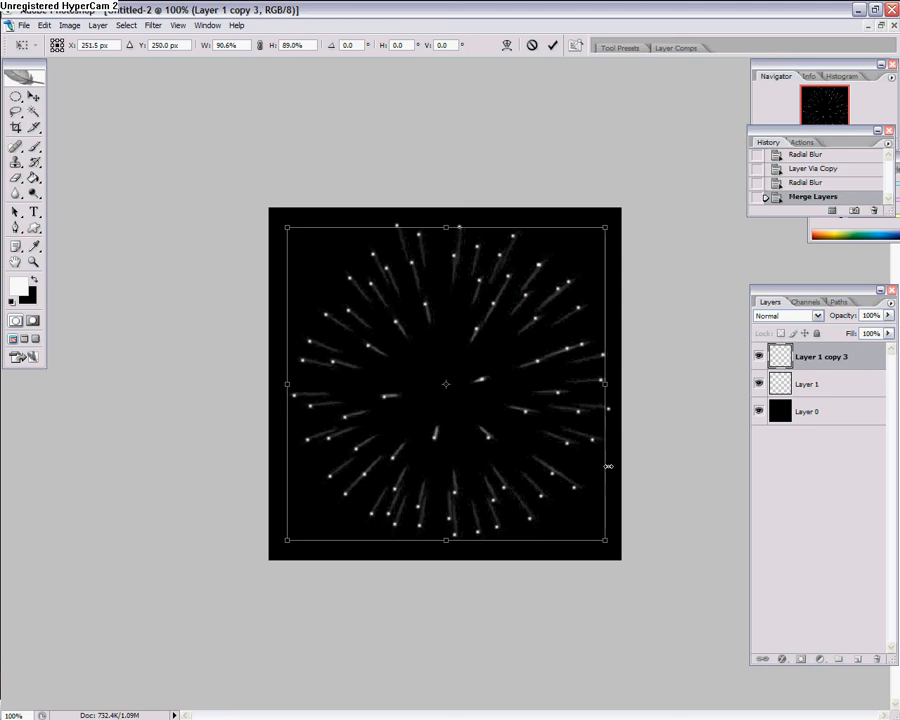
left_click(552, 45)
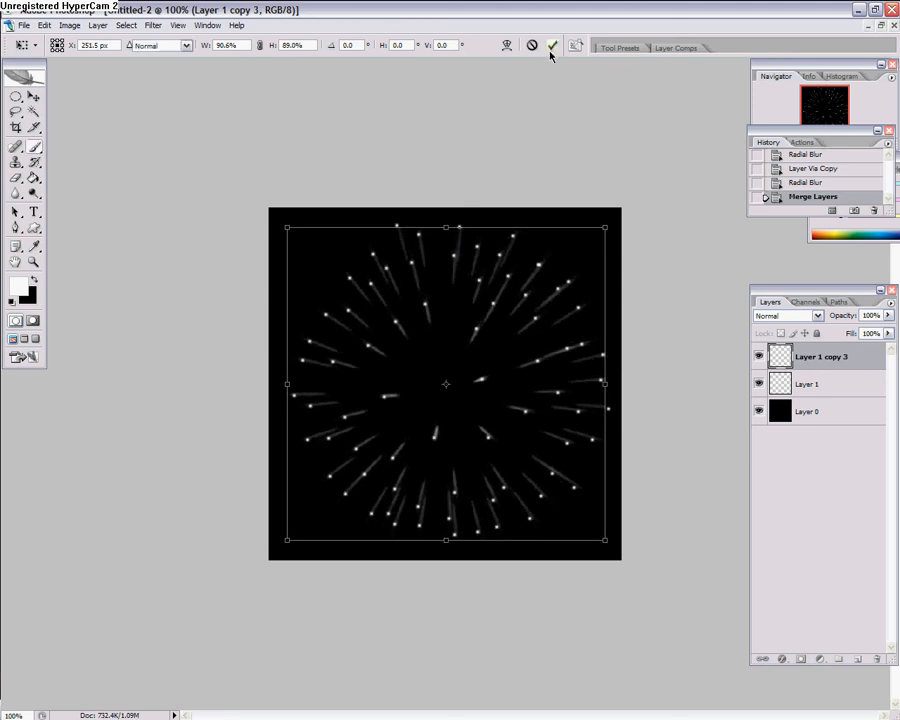
- Erase the streak ends that extend outside the outer dots with a 30 px Eraser, working around the burst
left_click(18, 178)
scroll(350, 226, "up", 5)
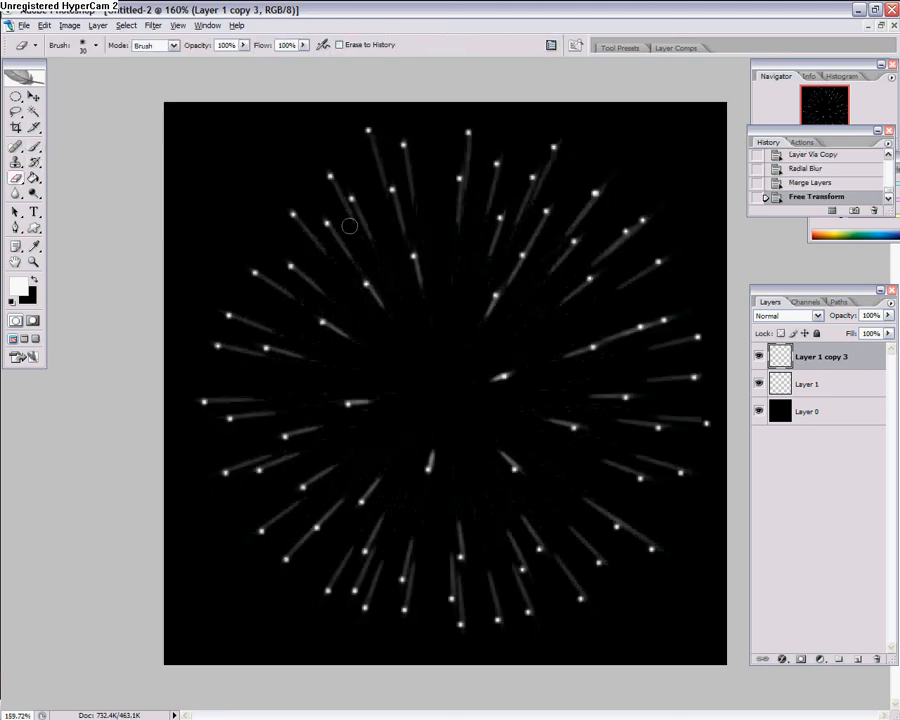
left_click_drag(281, 191, 273, 195)
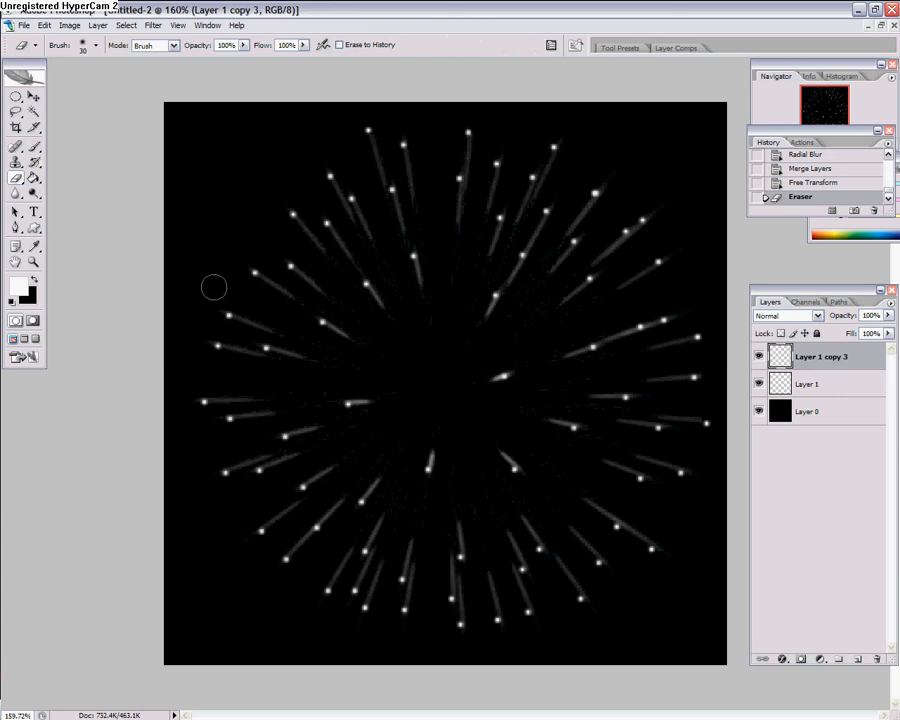
left_click(198, 346)
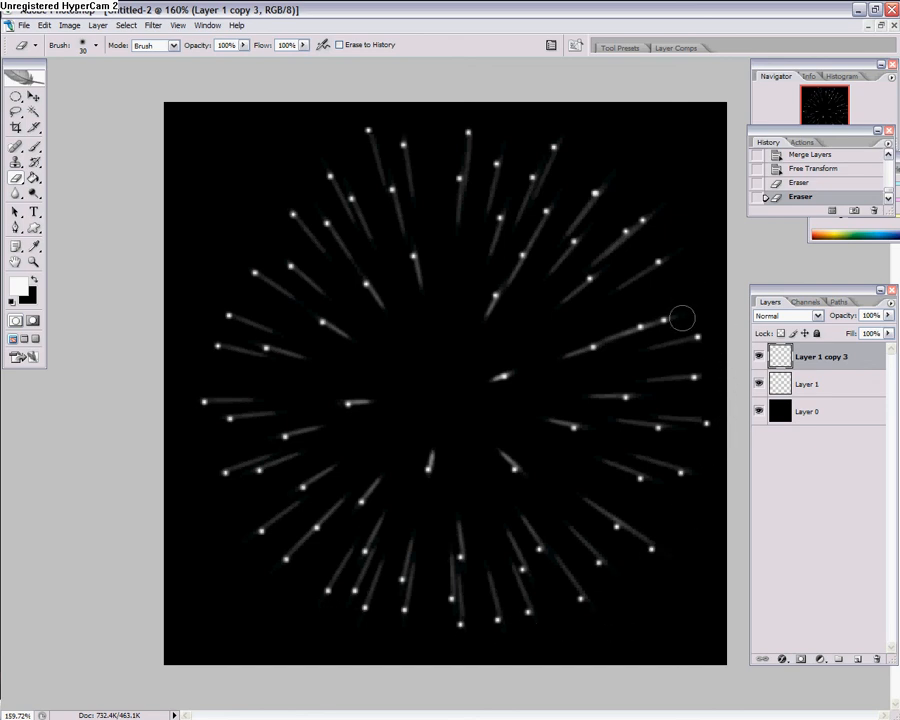
mouse_move(682, 318)
left_mouse_down()
mouse_move(694, 290)
mouse_move(650, 201)
mouse_move(622, 171)
mouse_move(600, 182)
mouse_move(557, 129)
left_mouse_up()
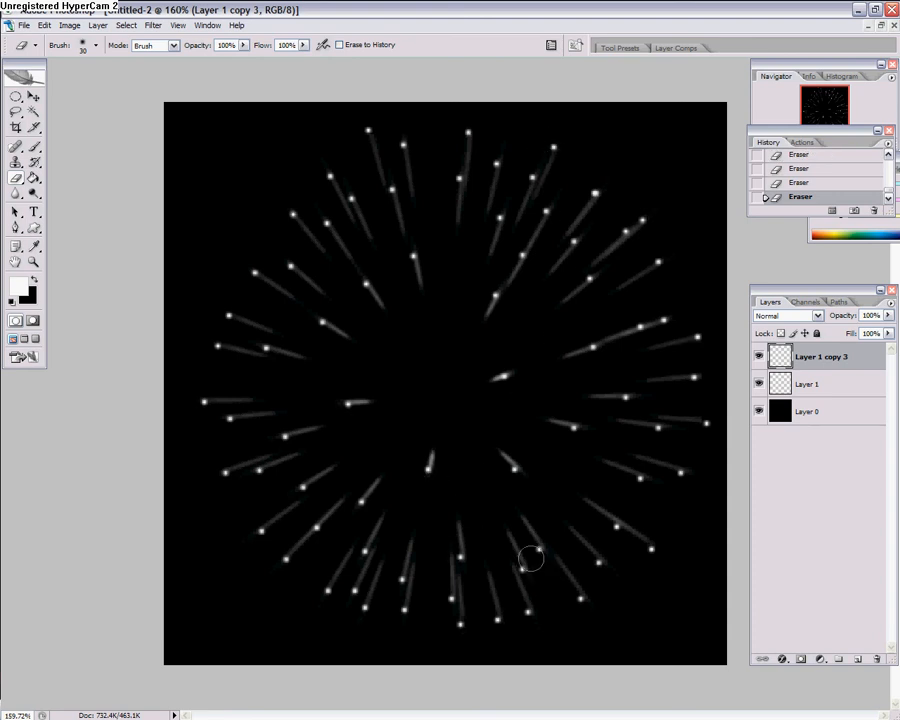
scroll(556, 418, "down", 3)
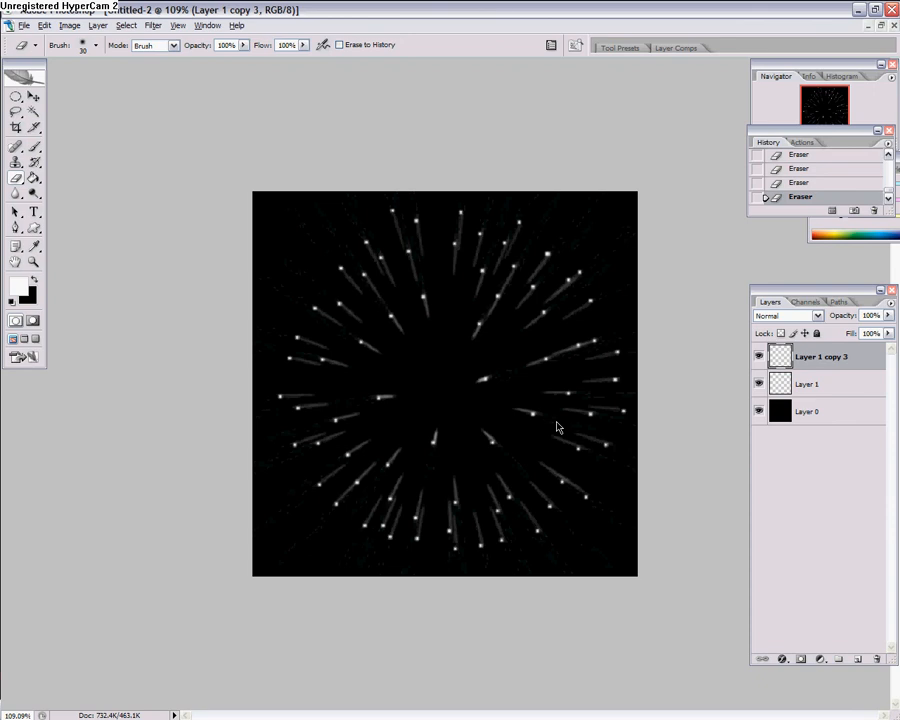
- Add a new layer above the streaks in Color blend mode and clip it to the Layer 1 copy 3 streak layer
left_click(858, 660)
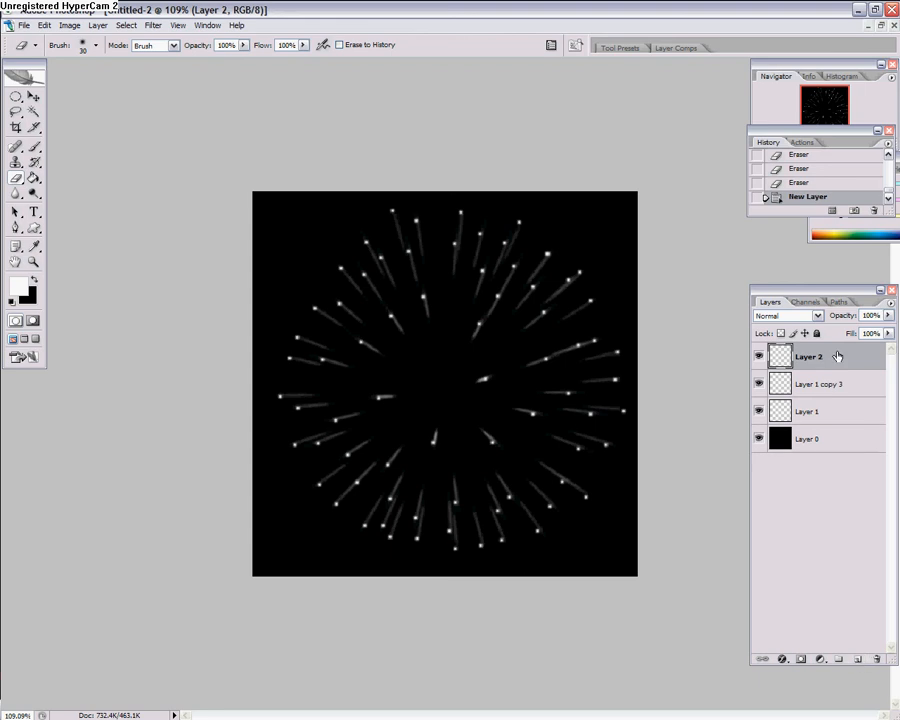
left_click(816, 316)
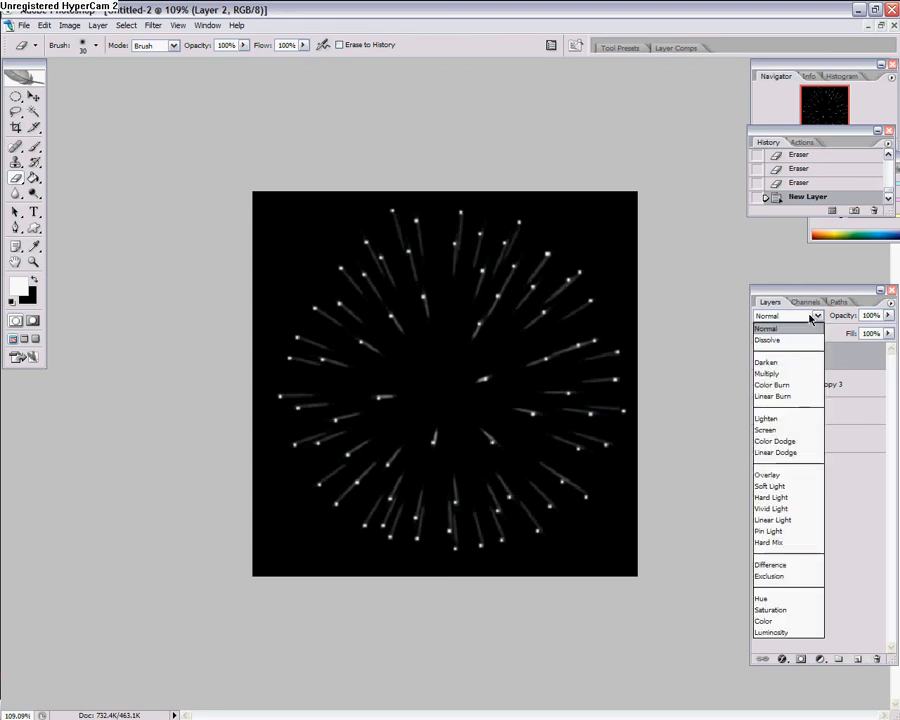
left_click(767, 622)
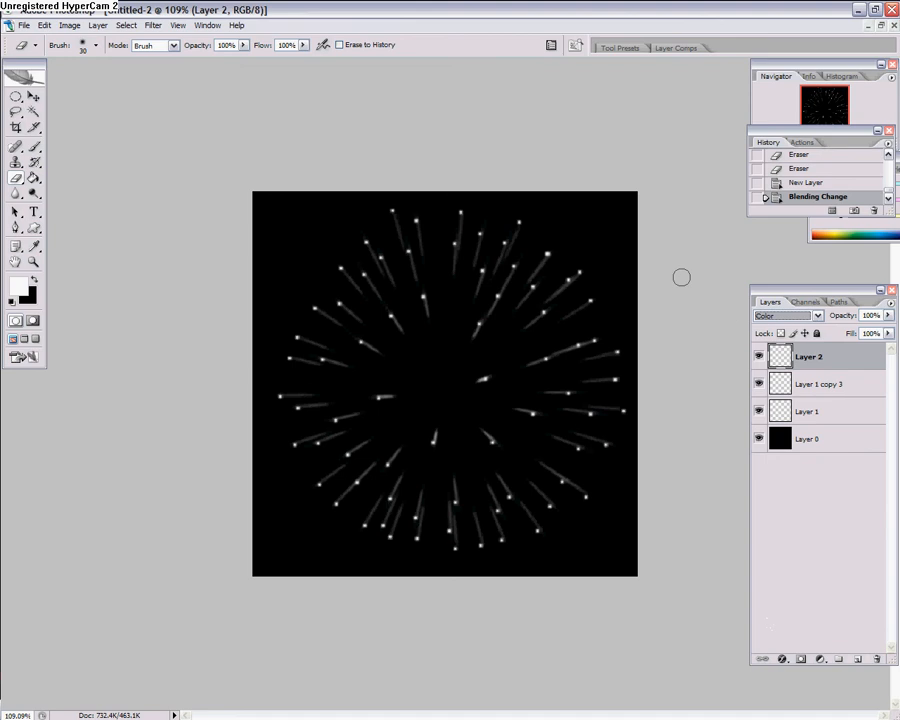
left_click(80, 30)
mouse_move(79, 68)
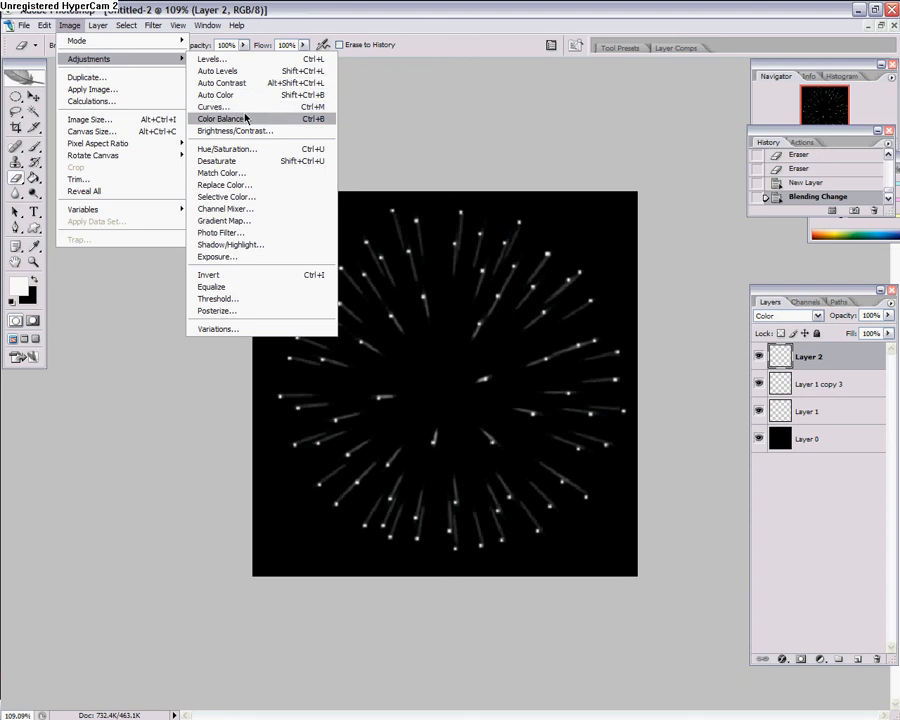
mouse_move(100, 27)
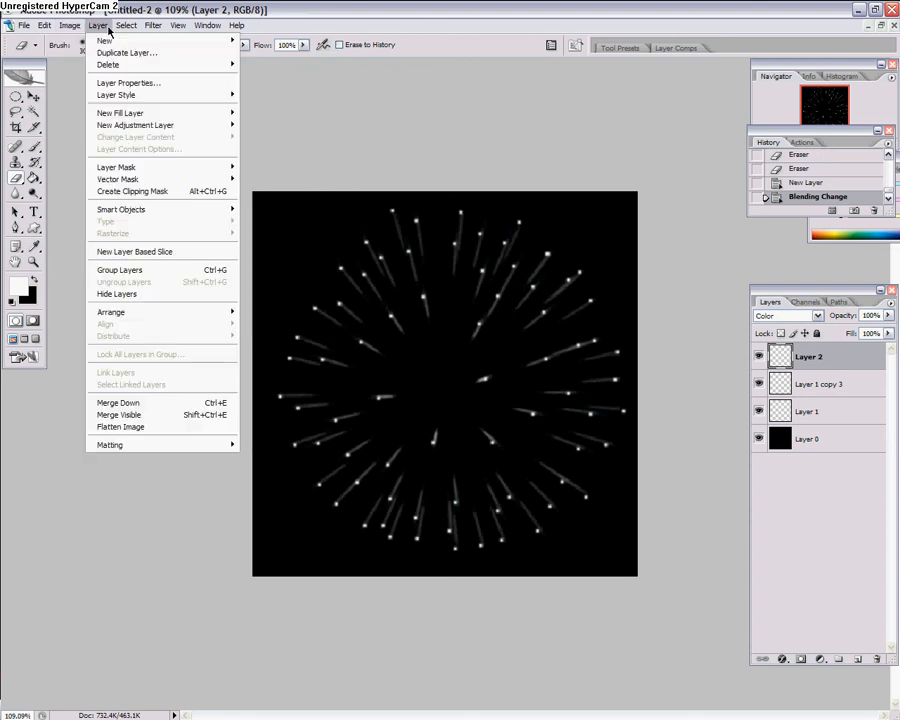
left_click(176, 196)
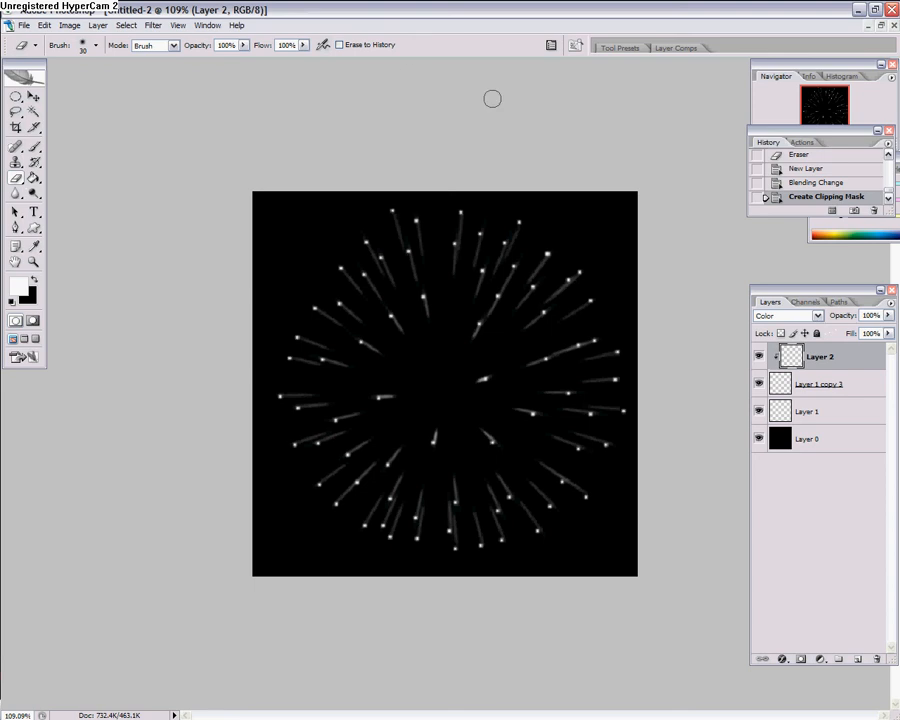
left_click(816, 315)
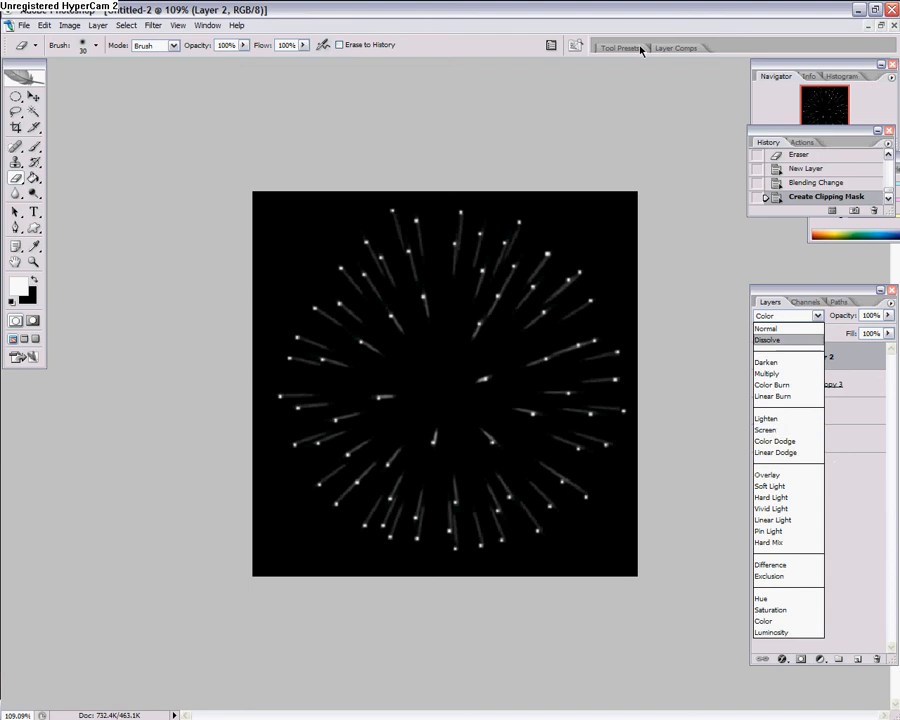
left_click(619, 14)
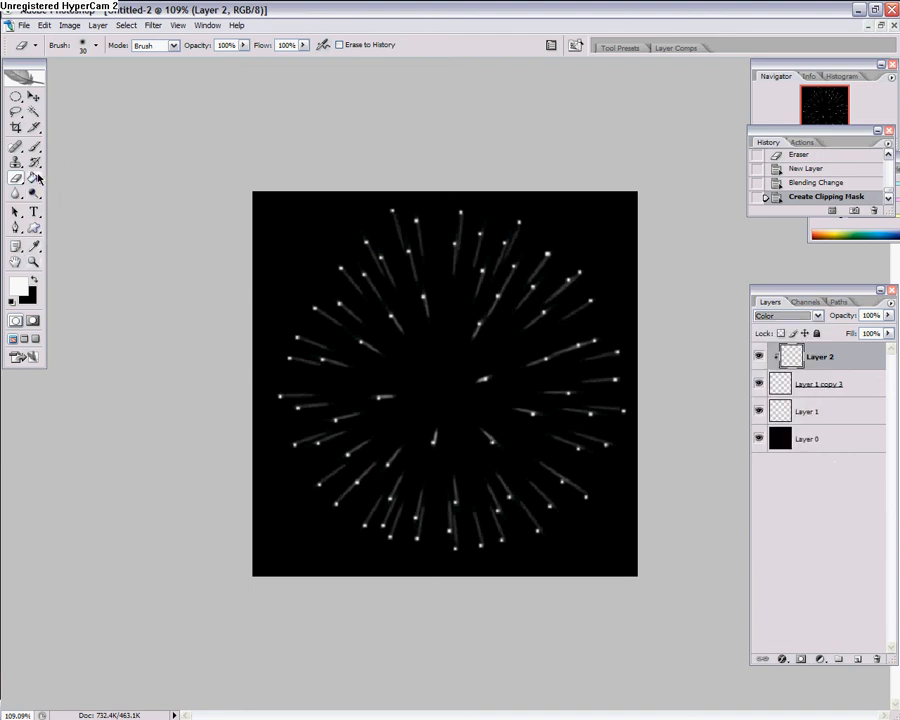
- Edit the Gradient tool's gradient, starting from the Foreground to Background preset and changing its type to Noise
left_click_drag(34, 178, 75, 177)
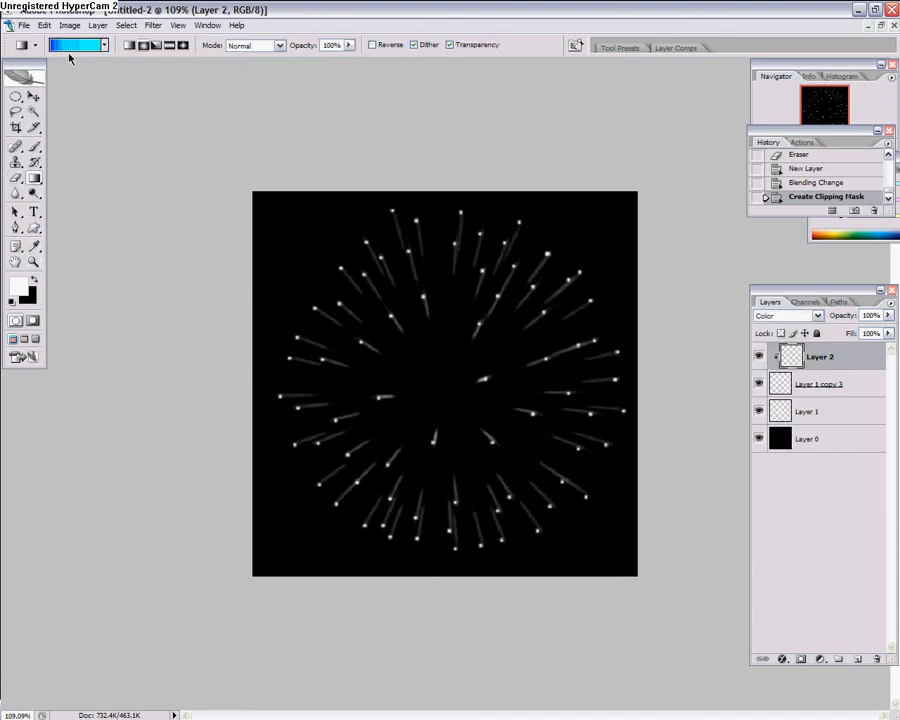
left_click(104, 45)
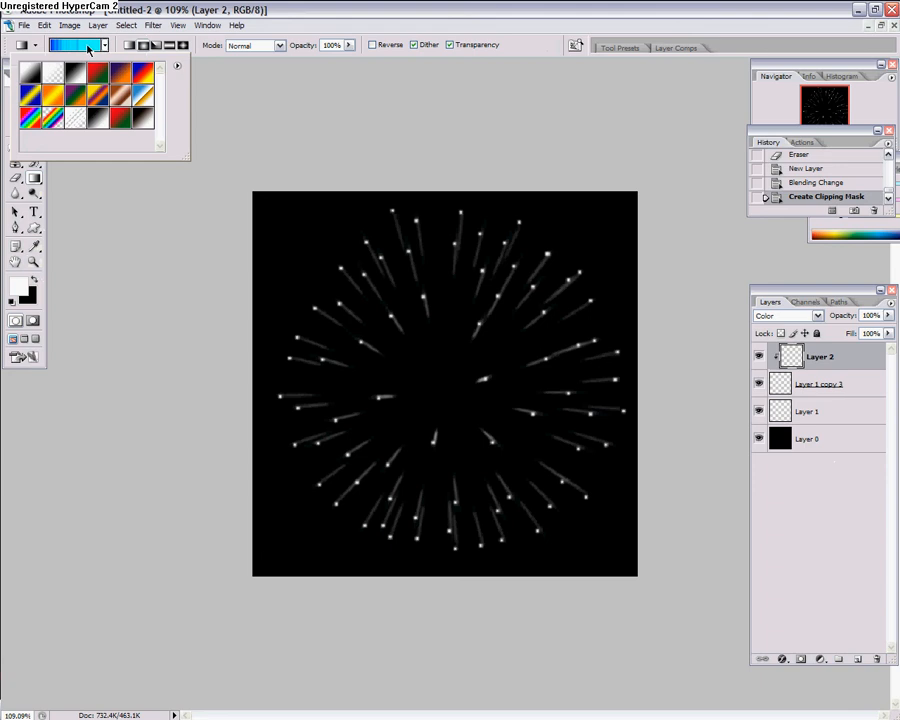
left_click(88, 47)
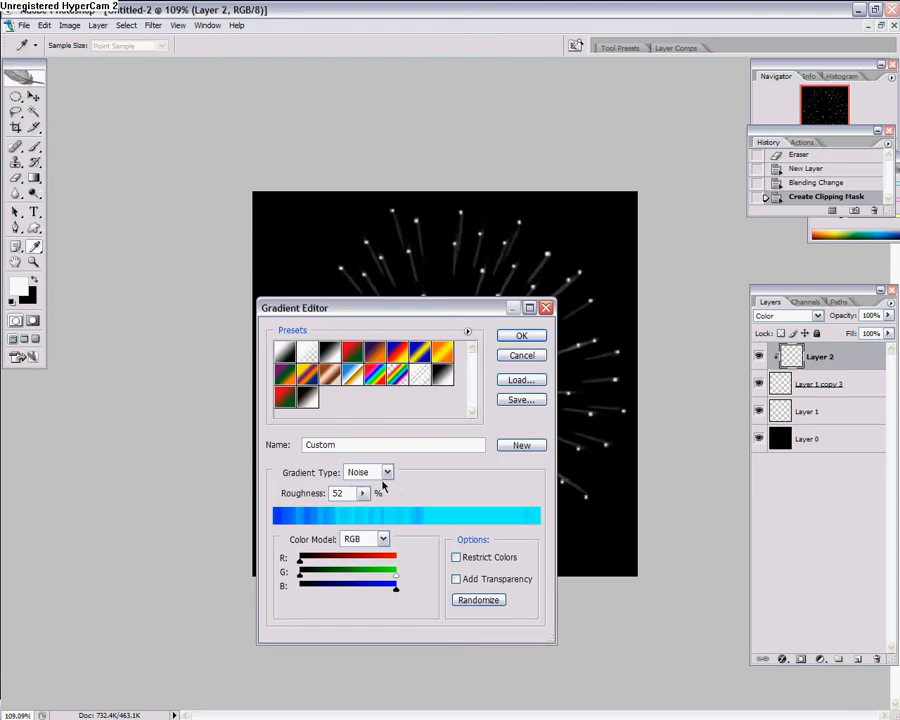
left_click(386, 473)
left_click(362, 483)
left_click(322, 360)
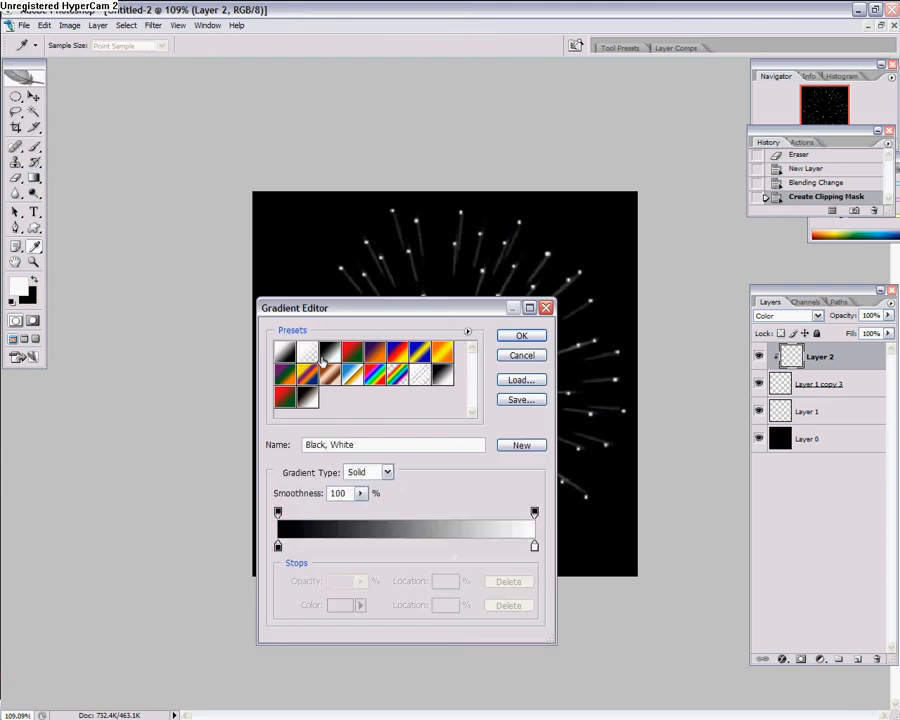
left_click(284, 352)
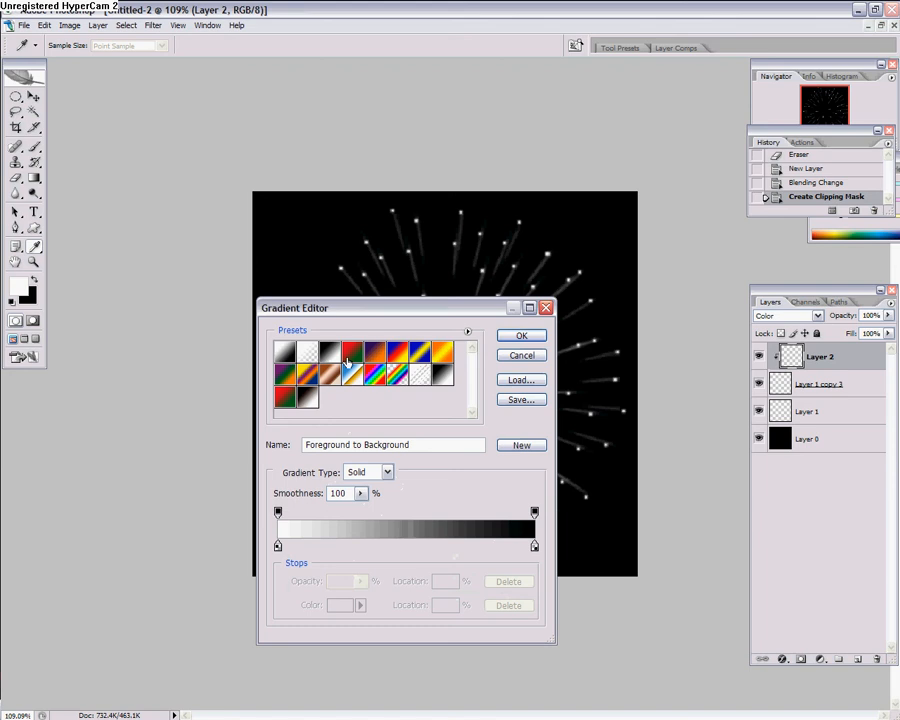
left_click(388, 472)
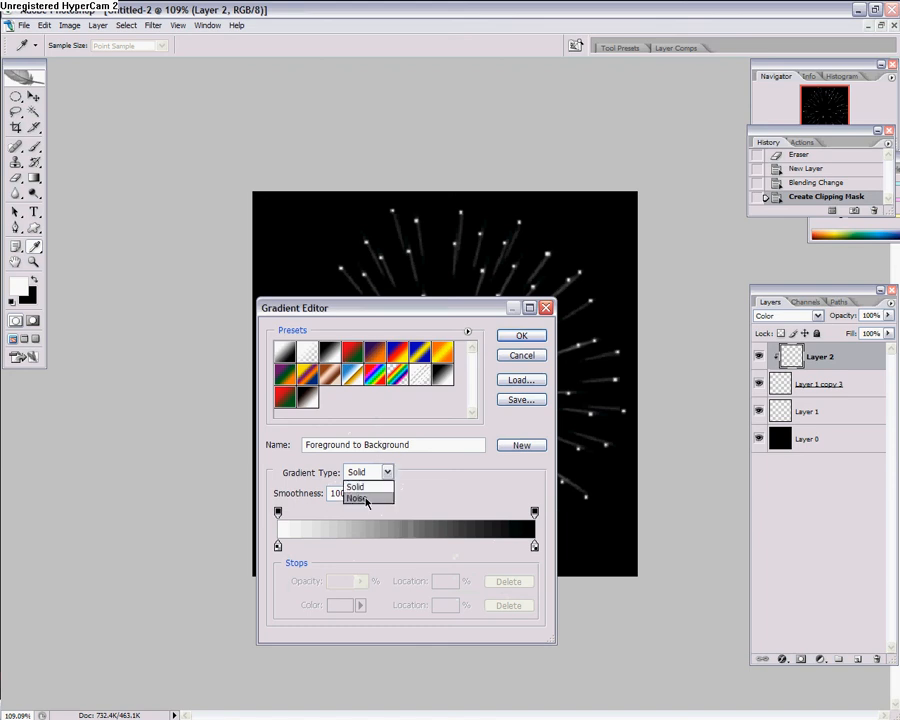
left_click(366, 497)
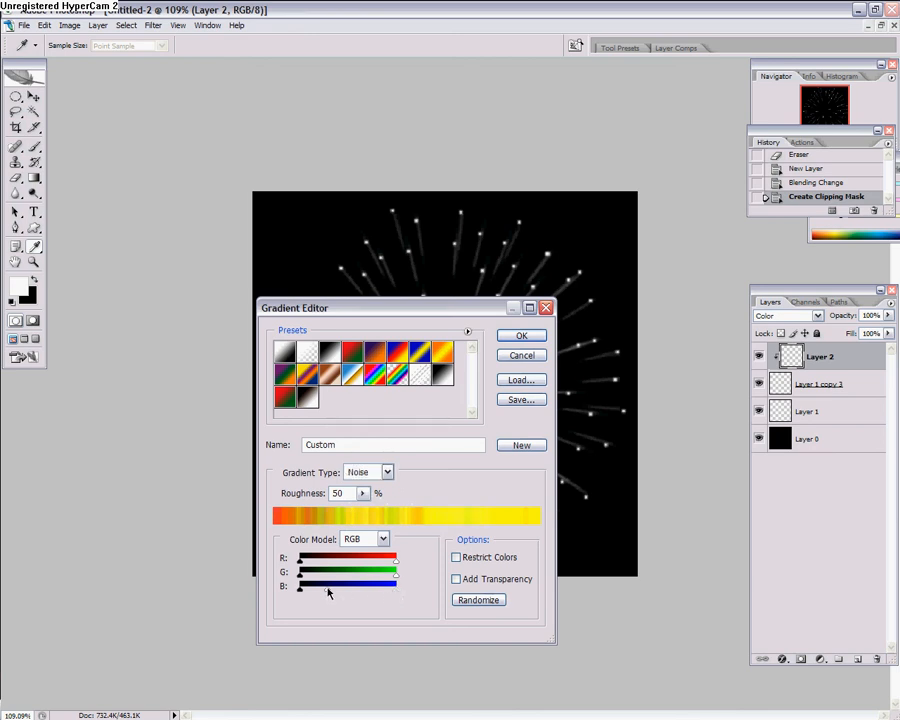
- Set the noise gradient's minimum green to full, vary its blue range, and randomize the colors several times
left_click(400, 593)
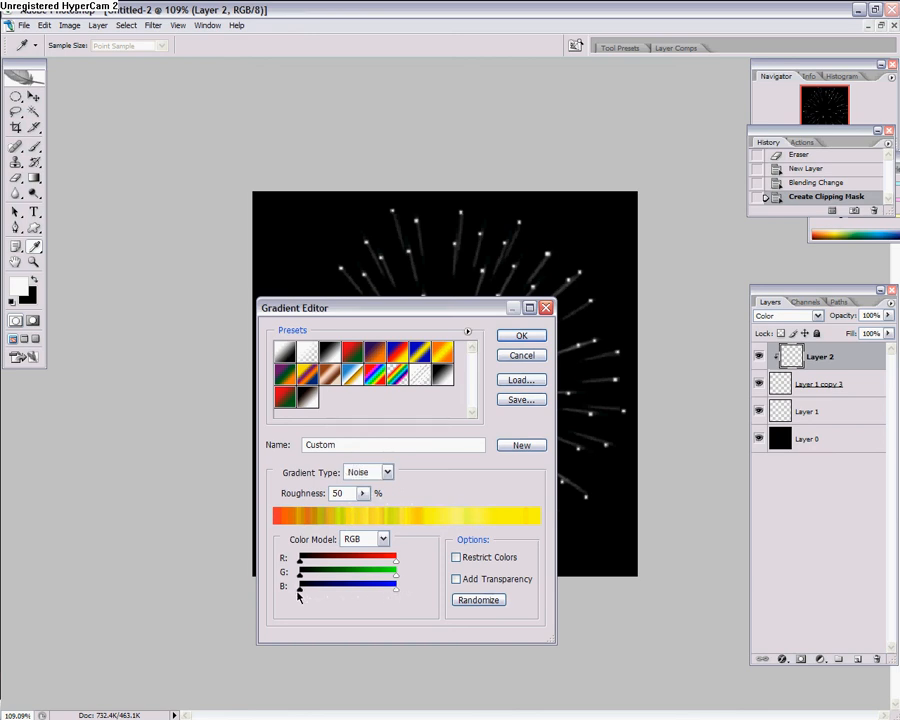
left_click_drag(302, 594, 268, 593)
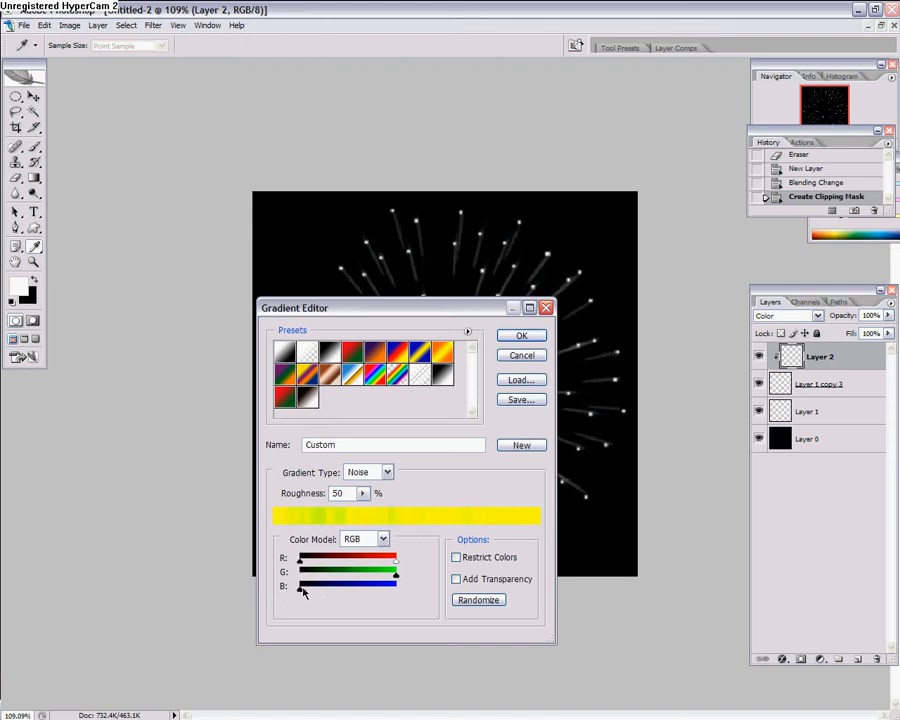
left_click_drag(305, 589, 363, 591)
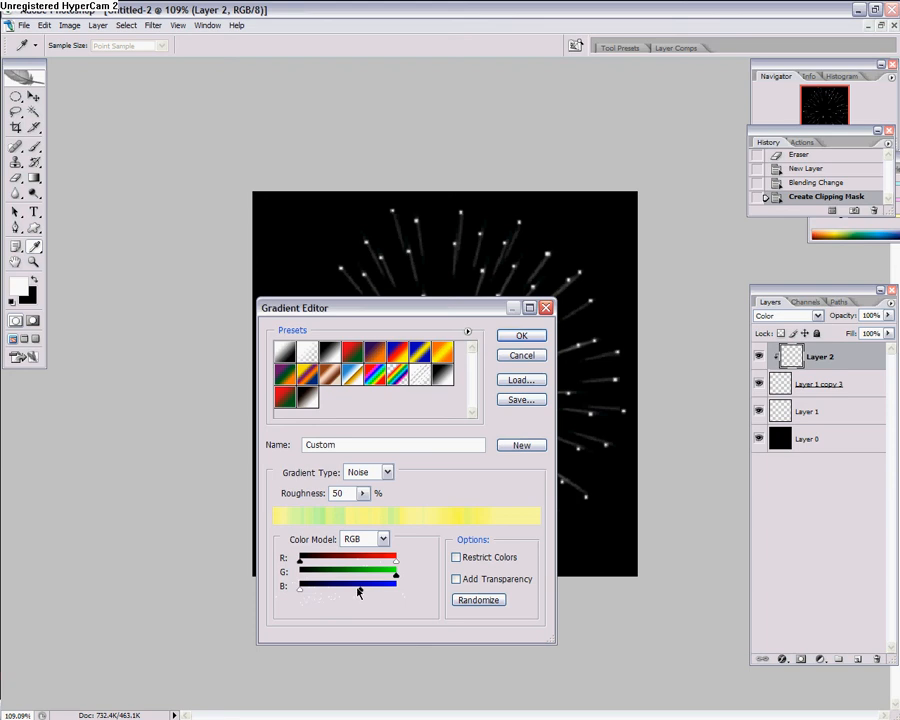
left_click(480, 601)
left_click(480, 601)
left_click(480, 601)
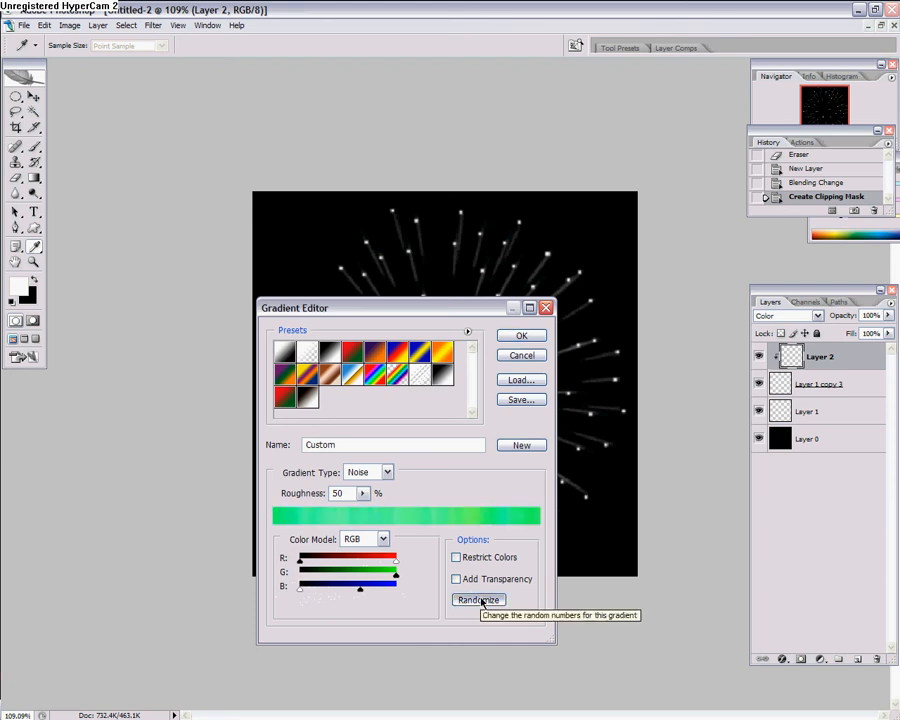
left_click(480, 601)
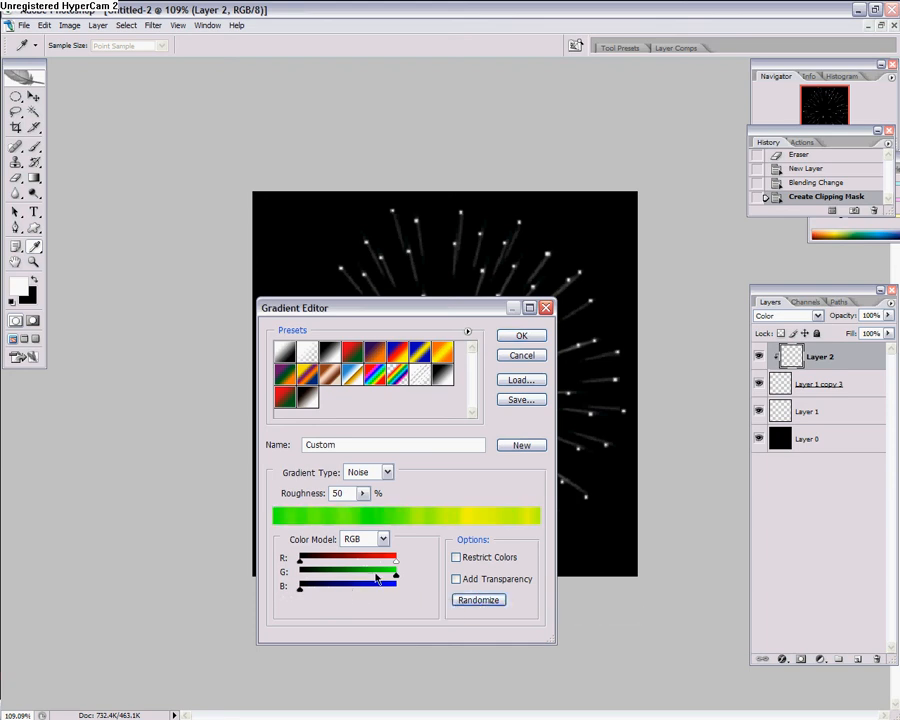
- Remove red from the noise gradient, extend blue to full, and randomize it to a cyan and green mix before accepting it
left_click_drag(394, 563, 283, 568)
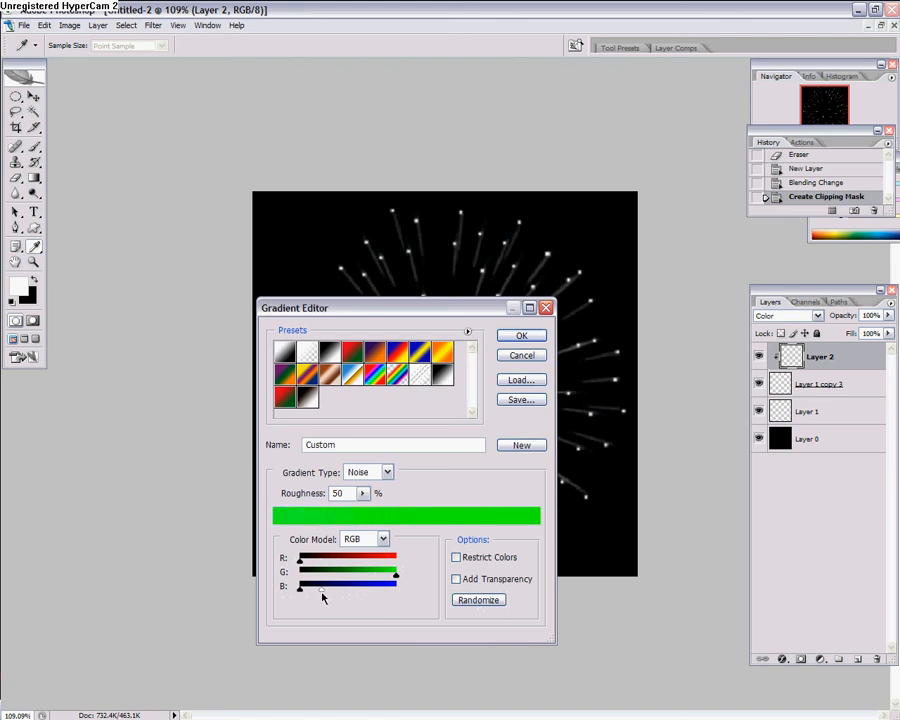
left_click_drag(300, 589, 437, 597)
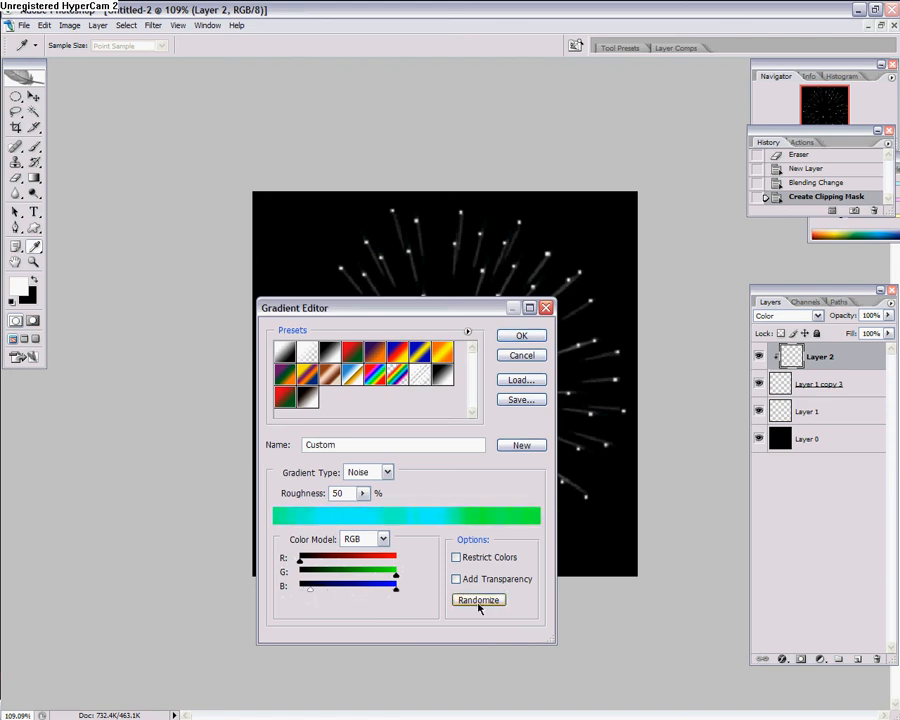
left_click(478, 600)
left_click(478, 600)
left_click(478, 601)
left_click(478, 603)
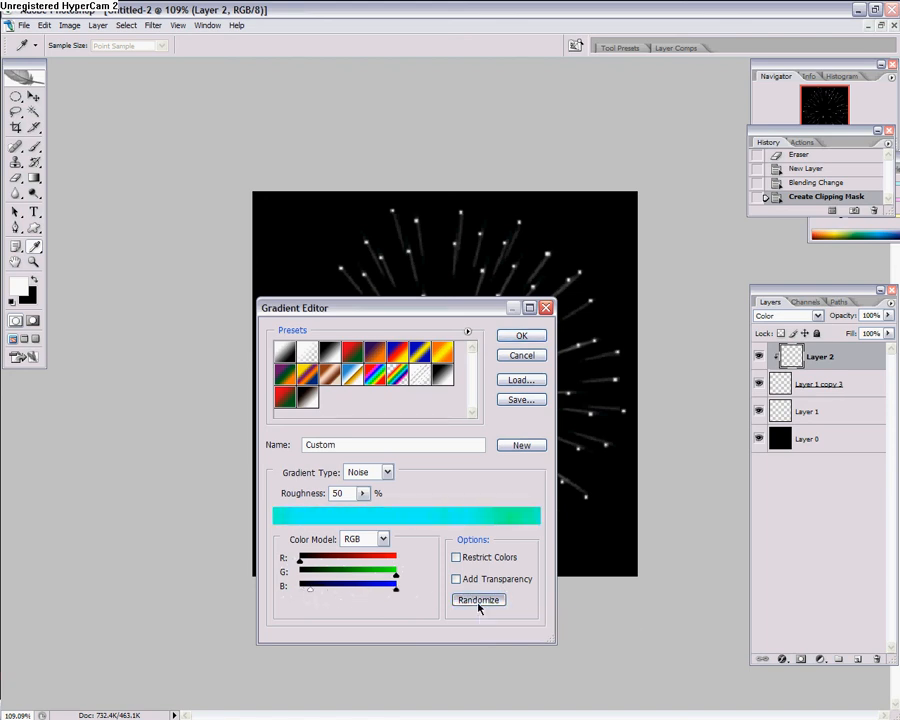
left_click(478, 603)
left_click(477, 603)
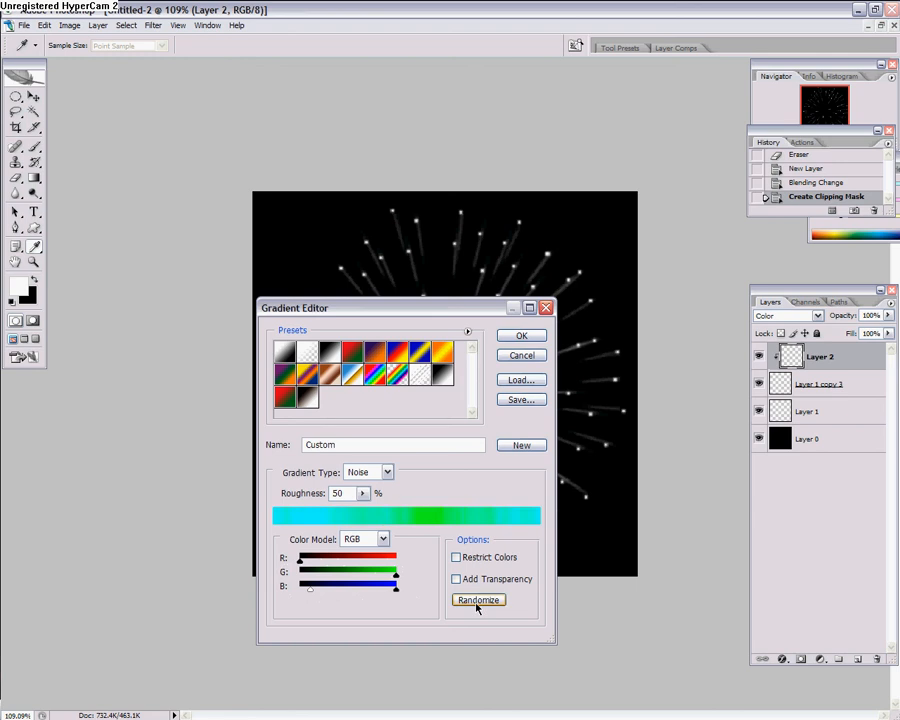
left_click(477, 603)
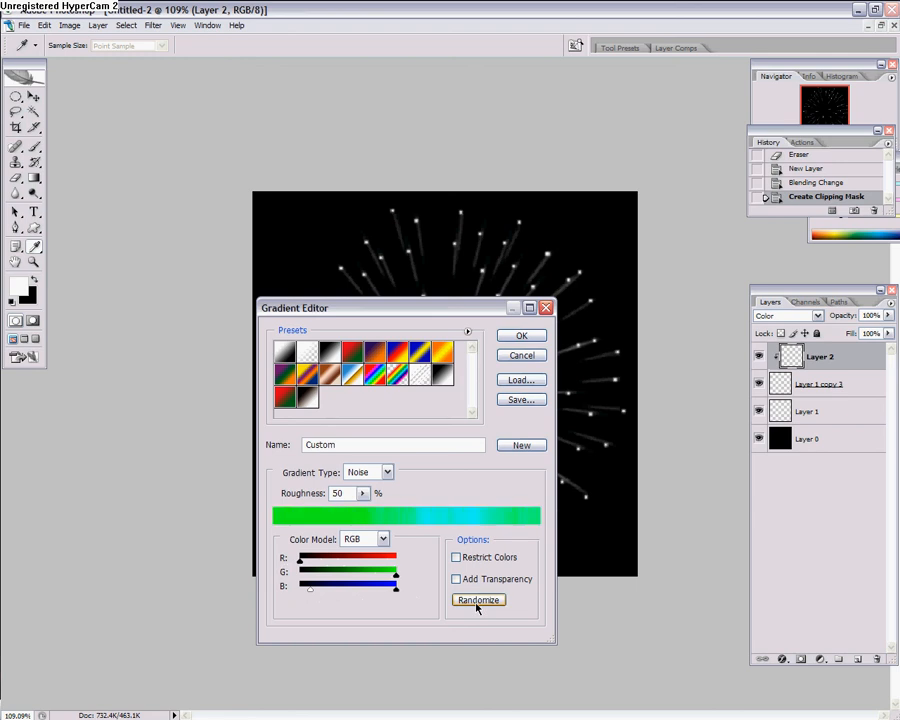
left_click(512, 336)
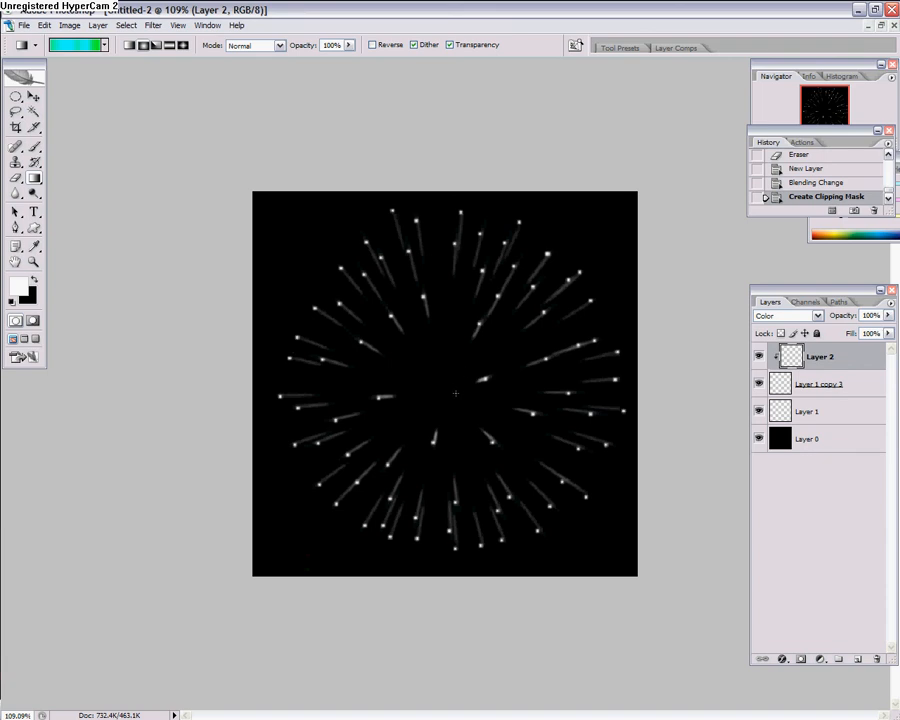
- Fill the clipped layer with a radial gradient from the burst's center past the canvas's upper edge, and set its blend mode to Linear Burn
left_click_drag(451, 392, 446, 176)
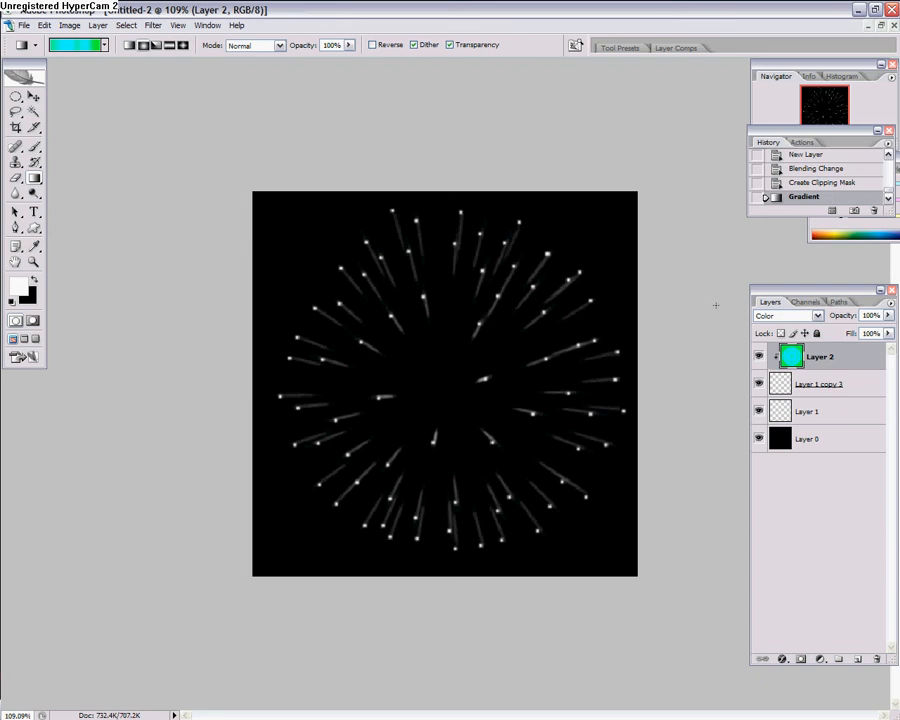
left_click(798, 315)
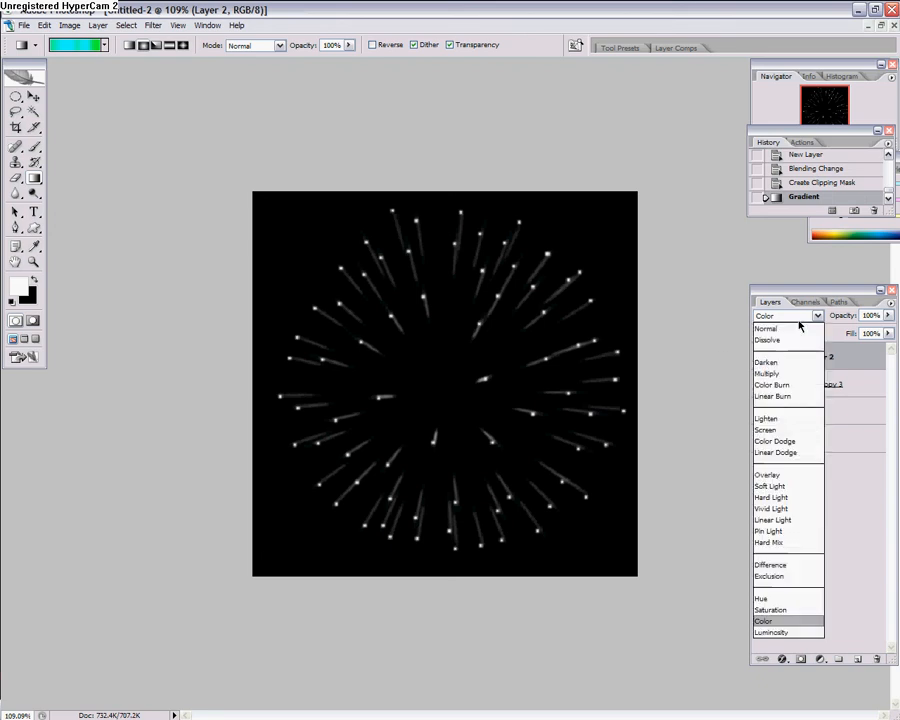
left_click(788, 397)
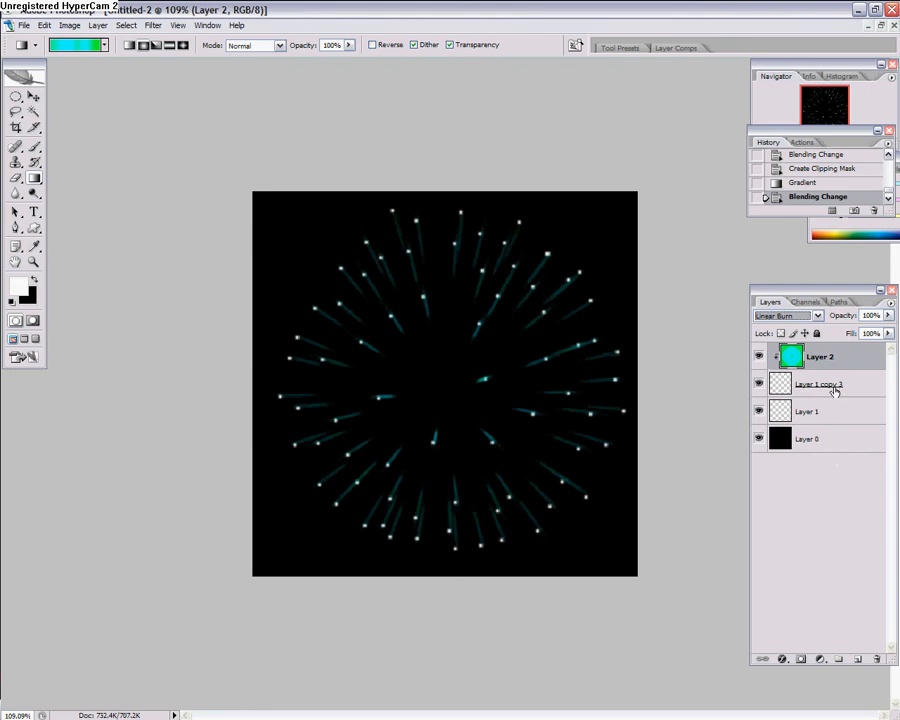
- Add an Outer Glow layer style to Layer 1, the layer with the white dots
left_click(805, 411)
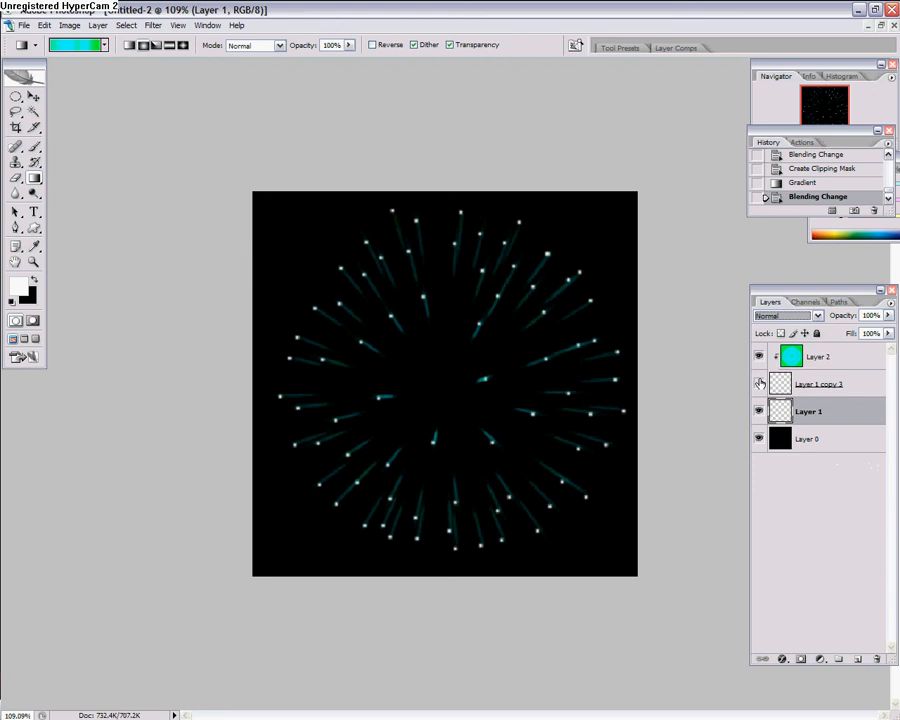
left_click(760, 384)
left_click(760, 384)
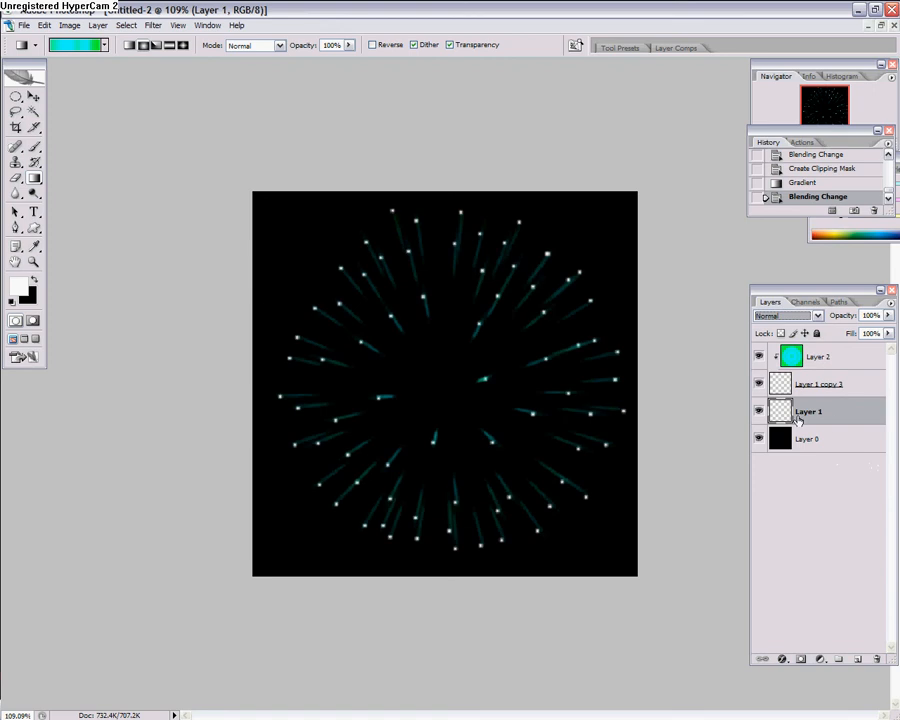
left_click(784, 662)
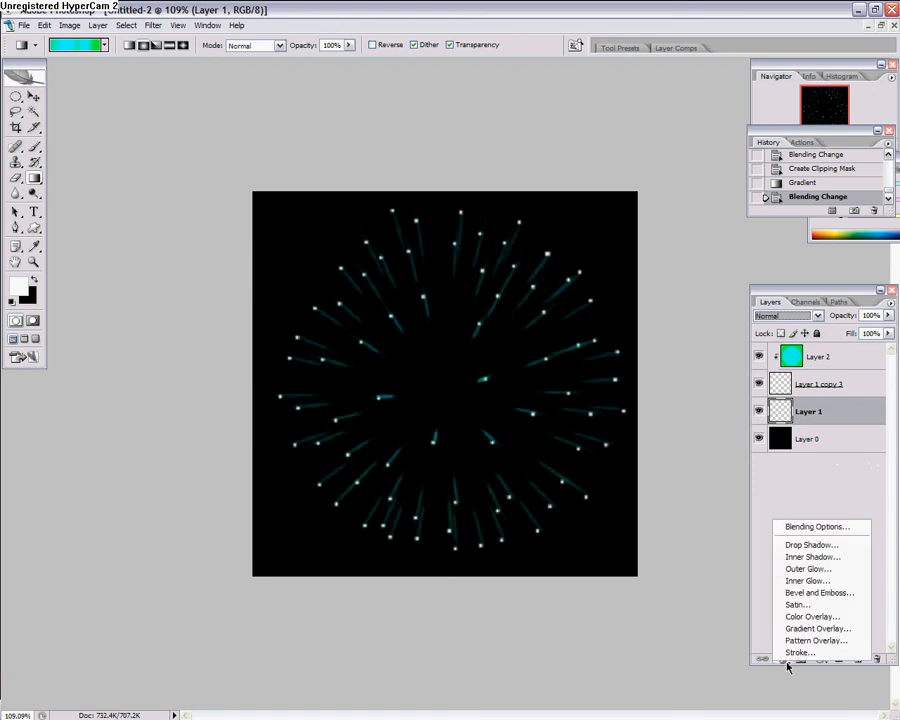
left_click(810, 569)
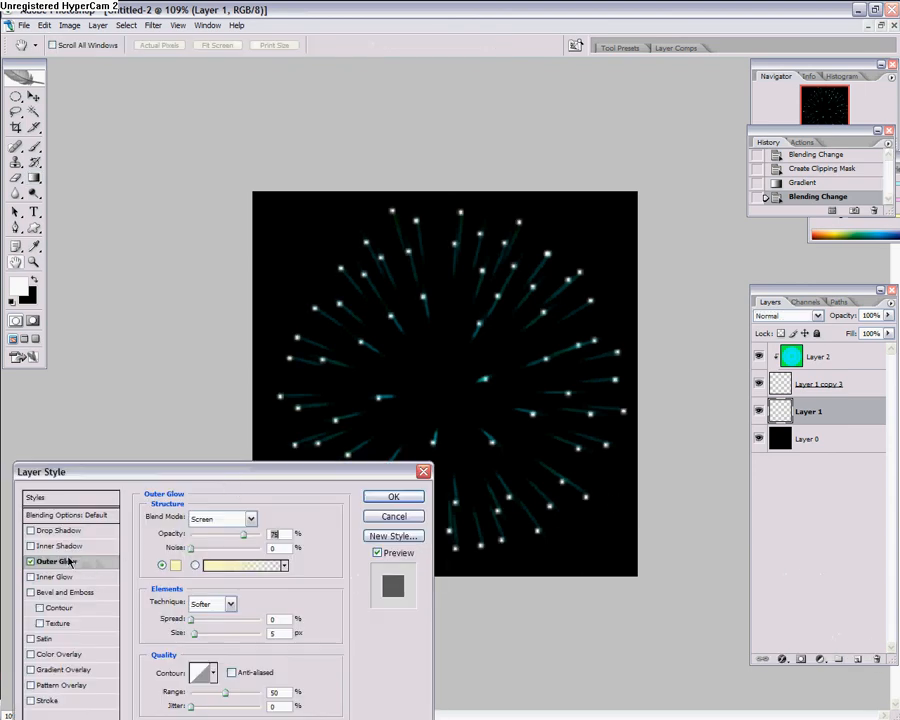
- Set the Outer Glow color of the dots layer to green 00ff54 and accept the layer style
left_click(175, 565)
mouse_move(201, 551)
left_mouse_down()
mouse_move(47, 457)
mouse_move(143, 432)
left_mouse_up()
left_click_drag(246, 558, 246, 583)
left_click(207, 531)
left_click_drag(207, 531, 261, 346)
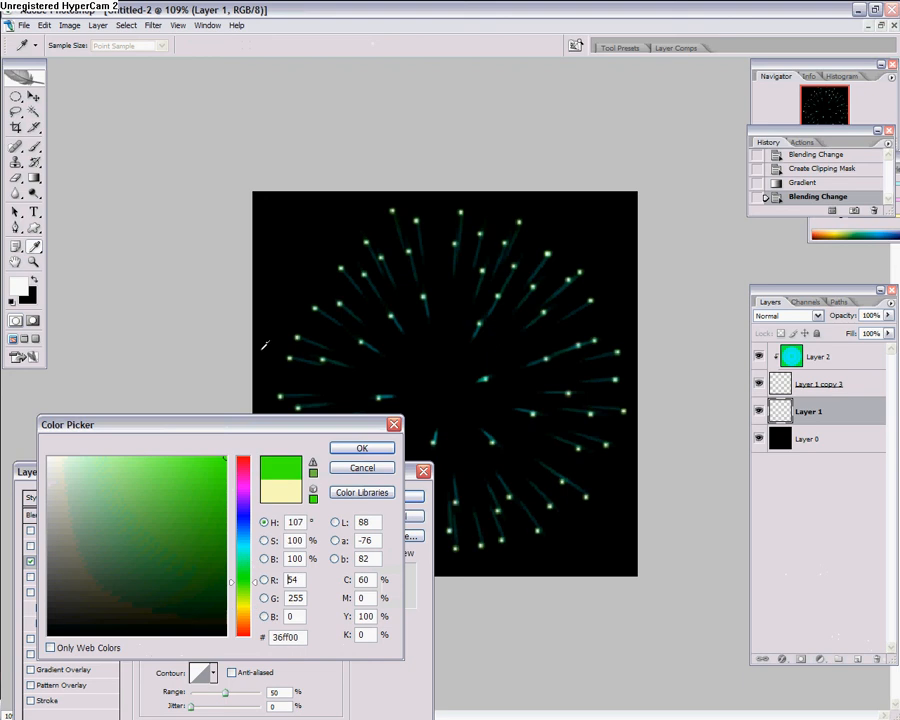
left_click_drag(246, 584, 250, 568)
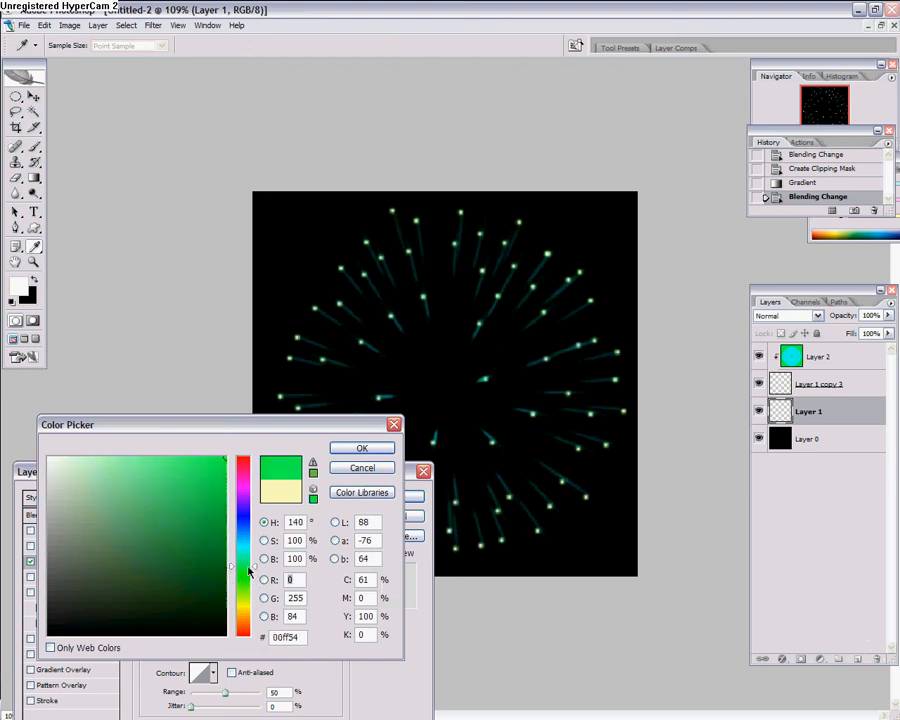
left_click(360, 449)
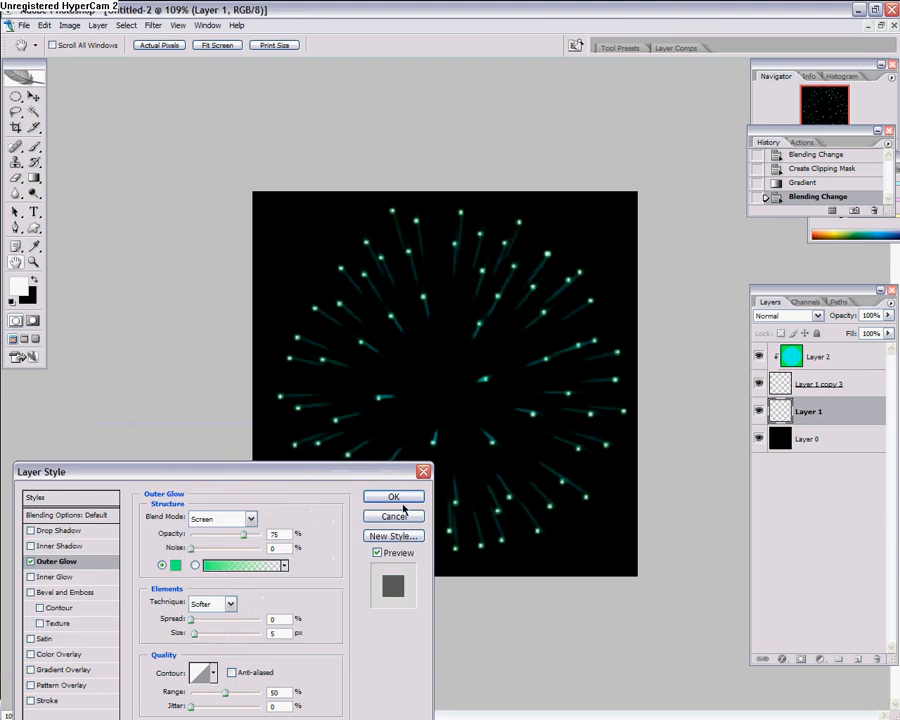
left_click(390, 497)
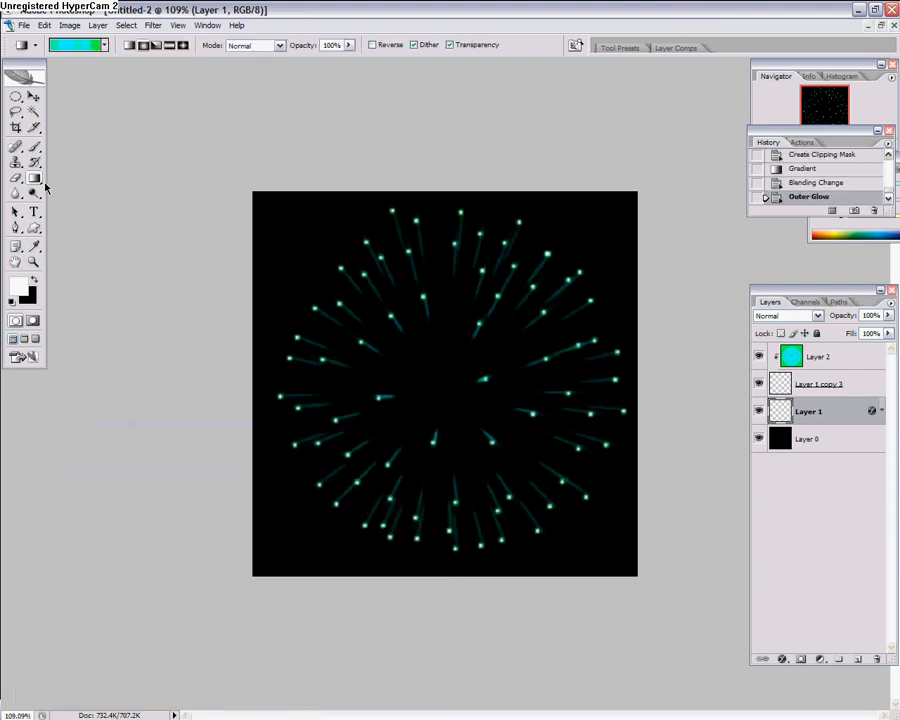
- Add white 72 pt text inside the burst reading "Epic", "Photoshop" and "Vids" on three centered lines
left_click_drag(34, 178, 70, 186)
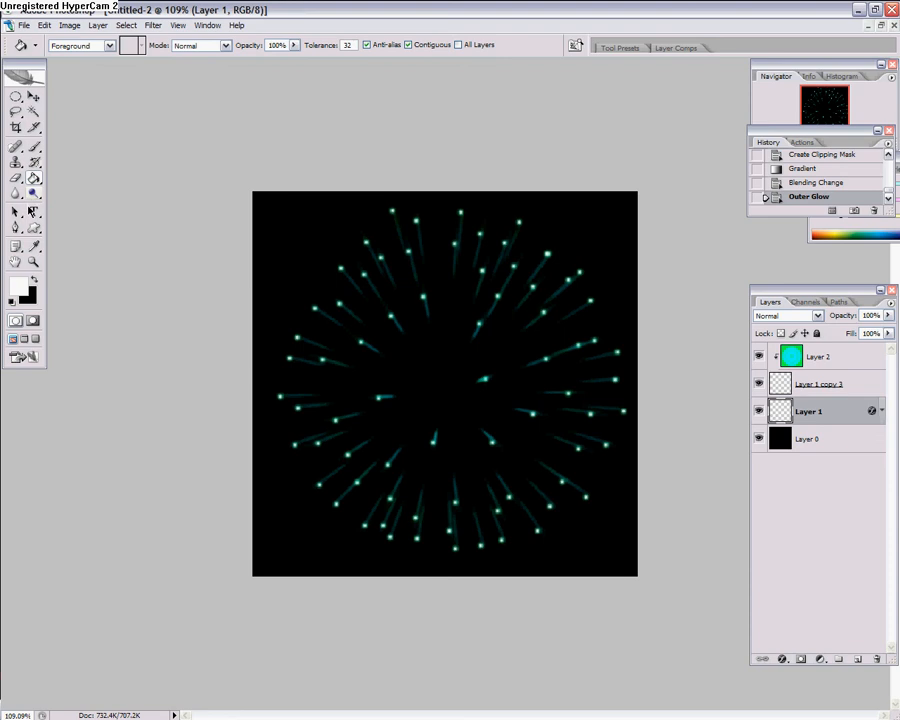
key("t")
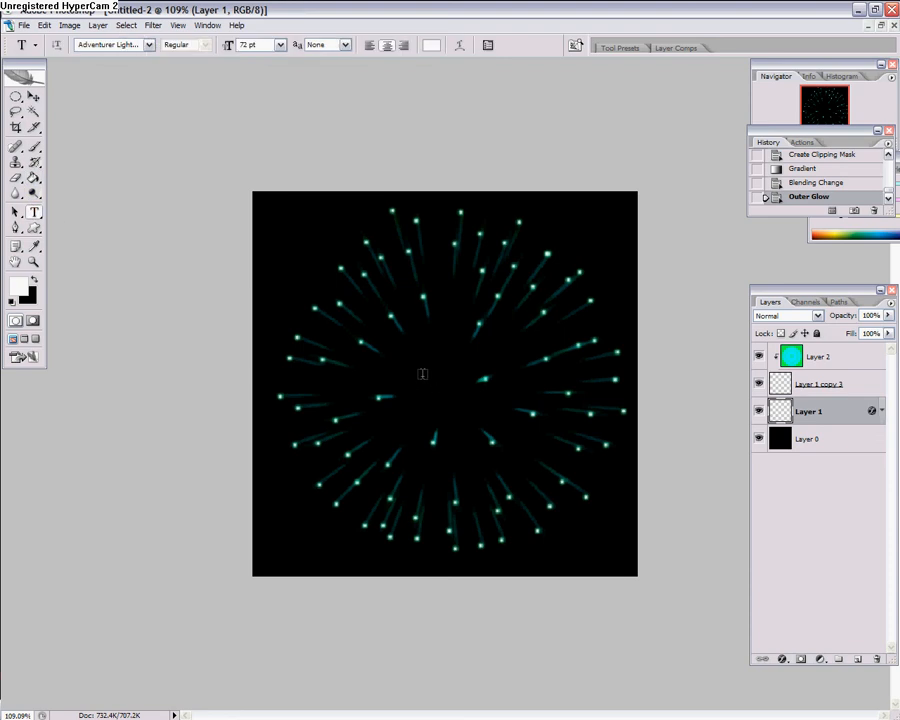
left_click(412, 366)
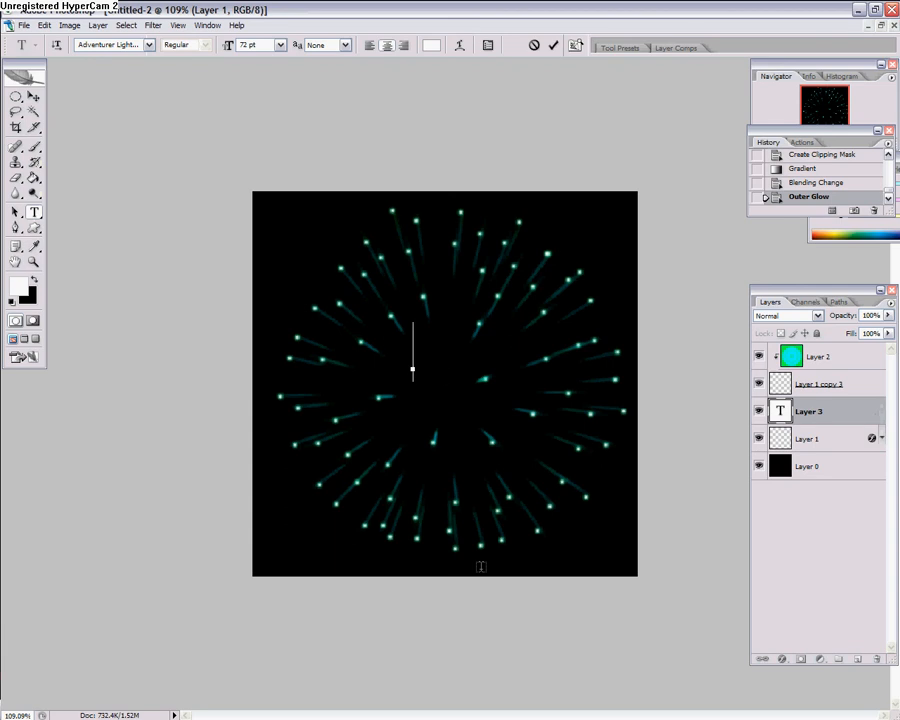
type("Epic")
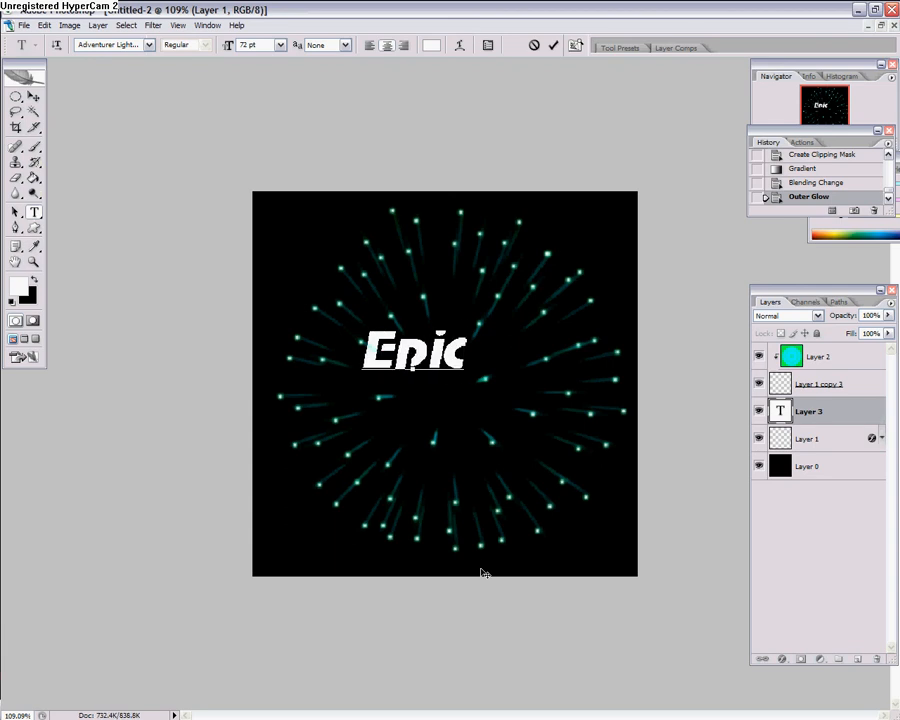
key("Return")
type("P")
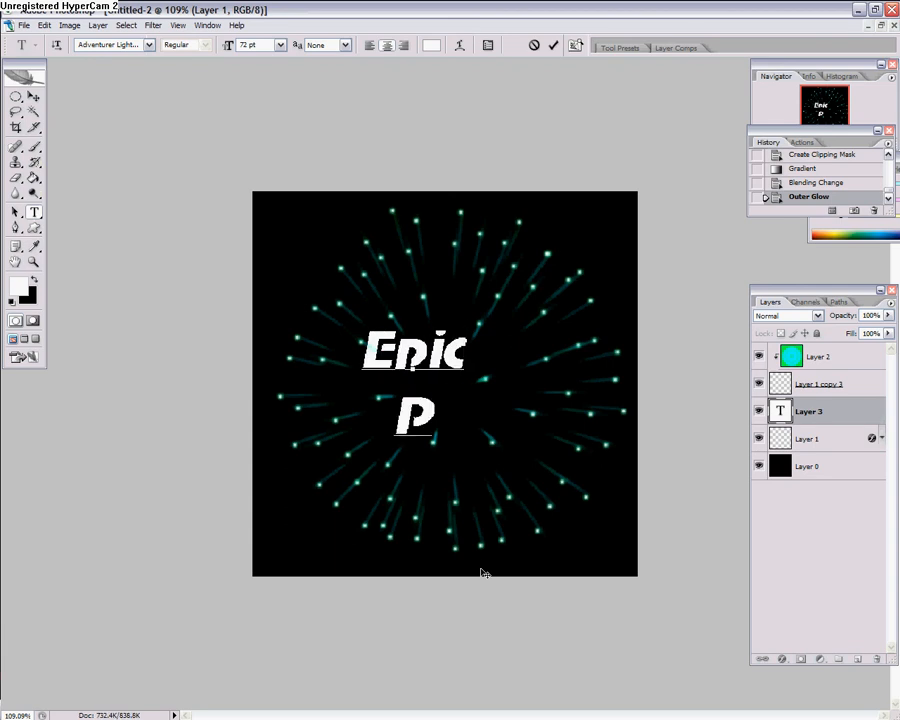
type("hotosho")
type("p")
key("Return")
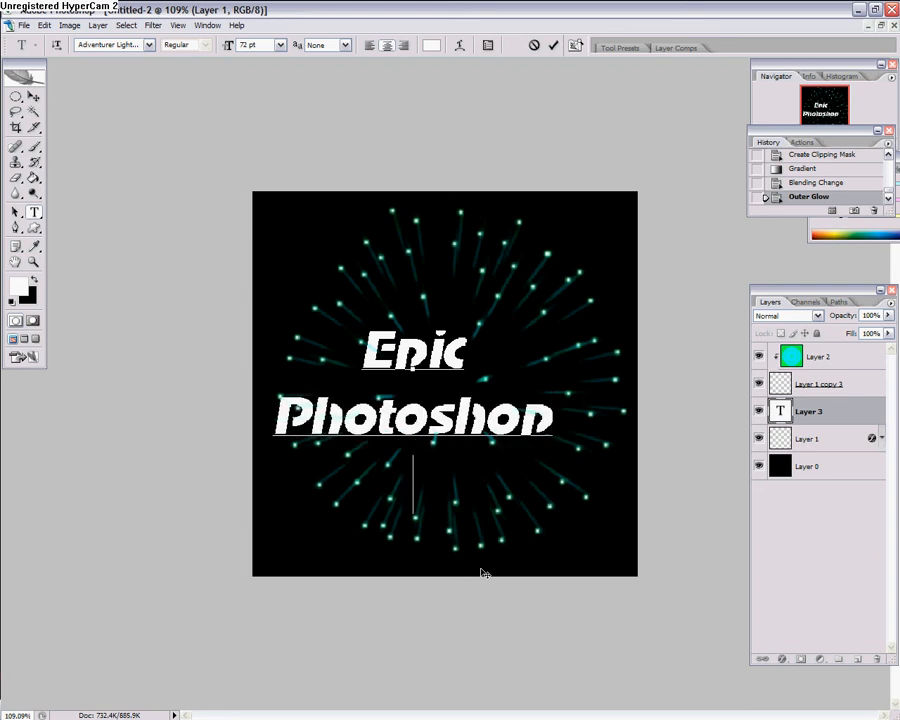
type("Vids")
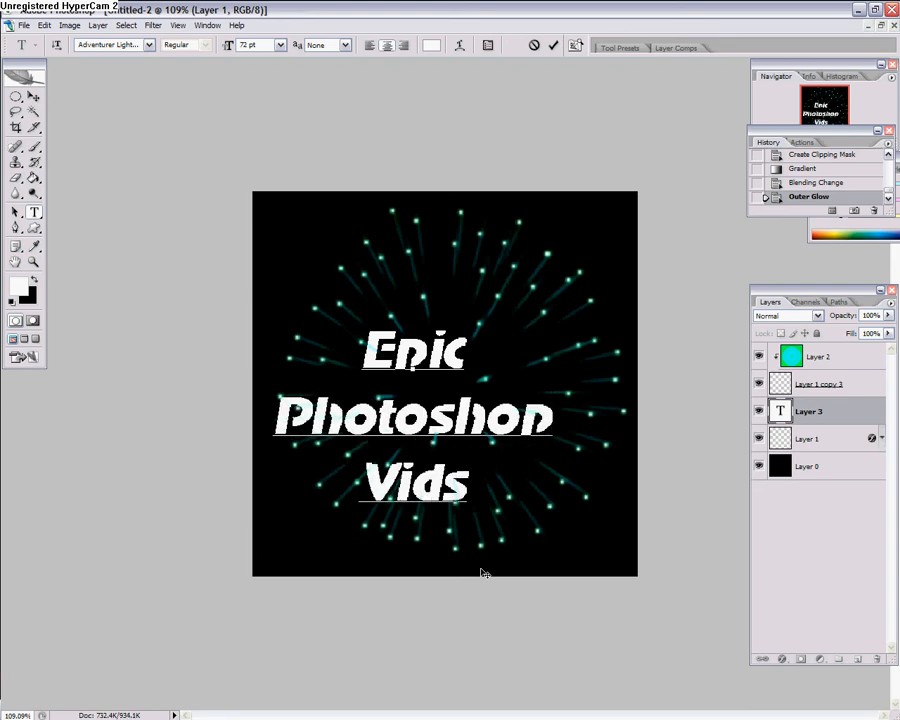
key("ctrl+a")
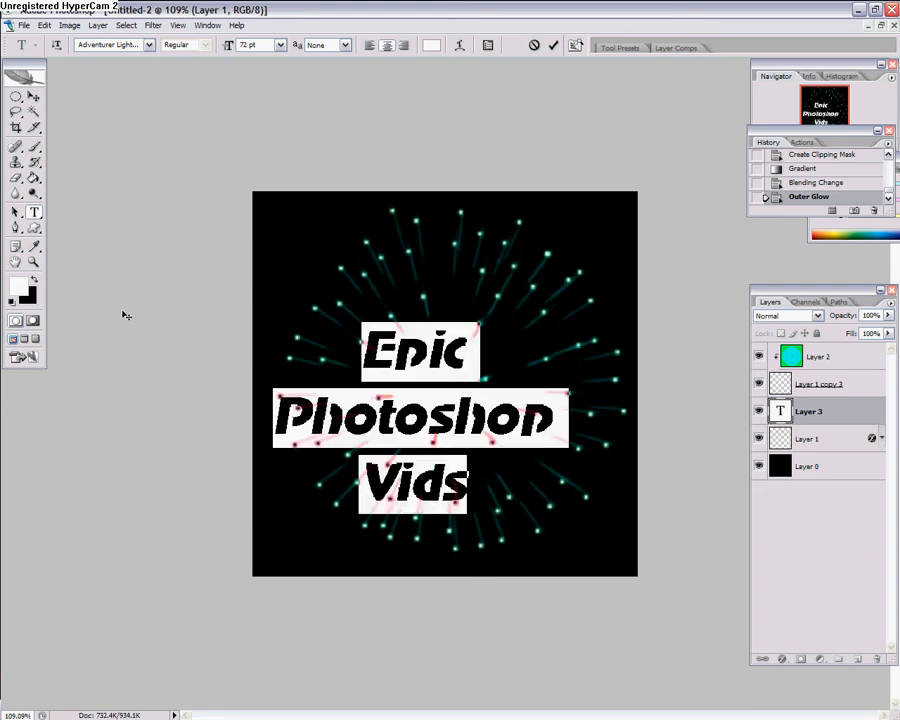
left_click(551, 46)
- Scale the text down proportionally to about 59% and center it in the middle of the burst
key("ctrl+t")
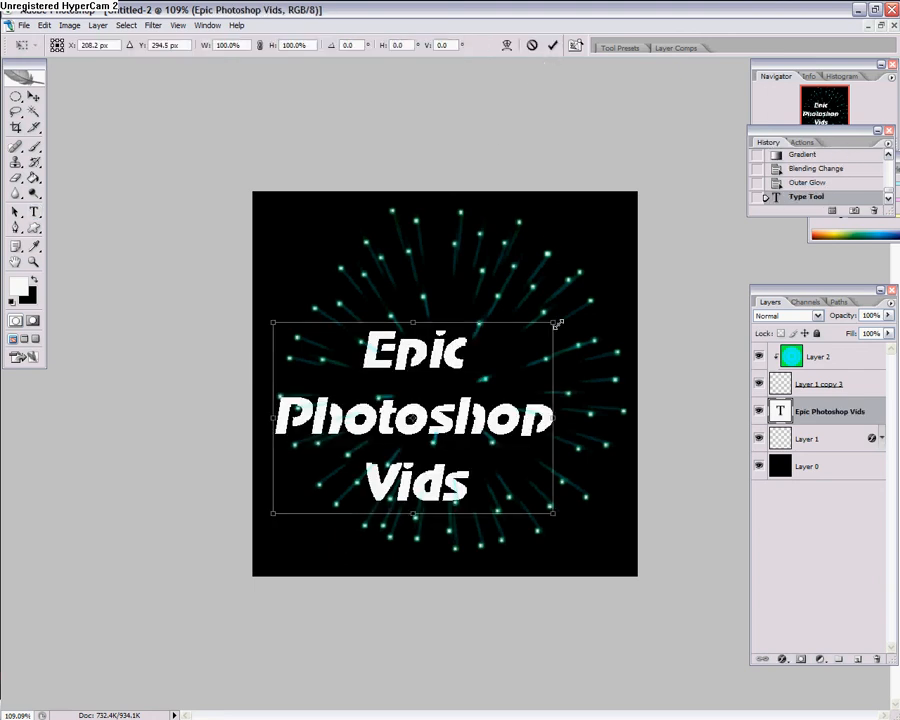
left_click_drag(546, 321, 438, 400)
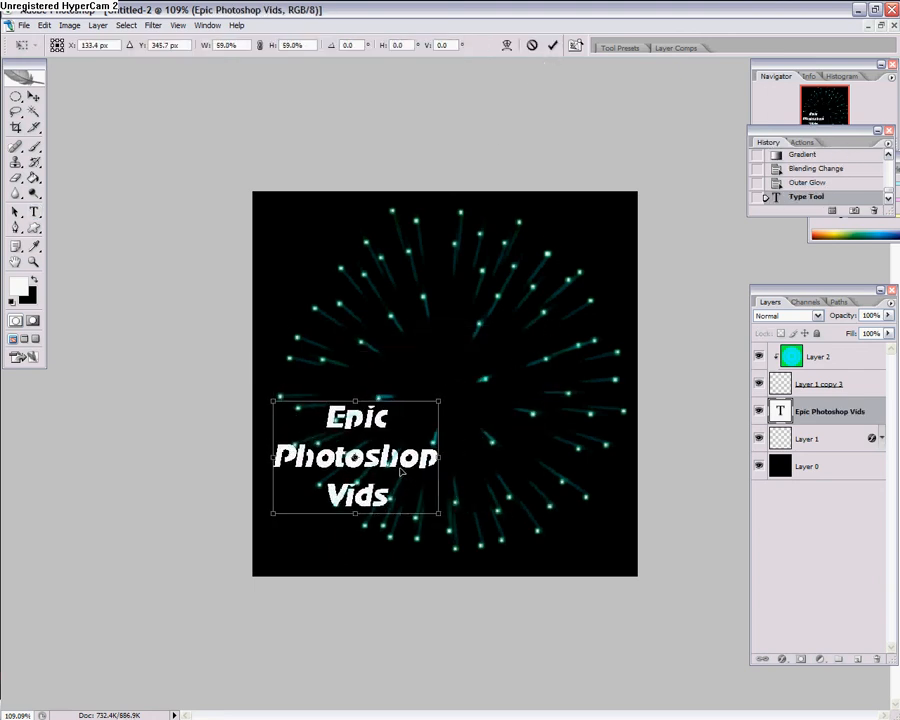
left_click_drag(396, 469, 484, 410)
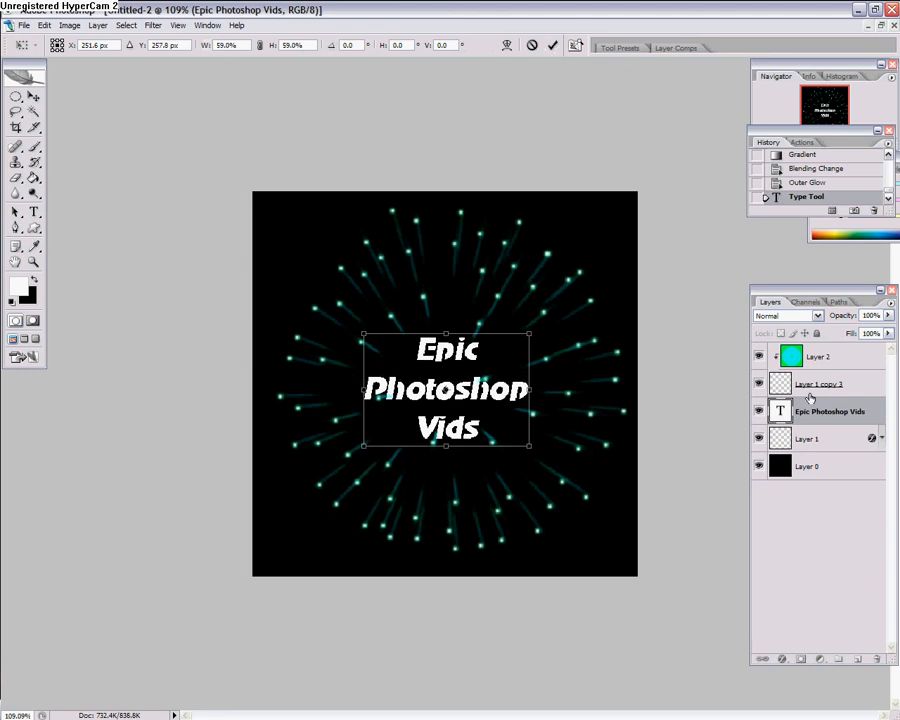
left_click(553, 45)
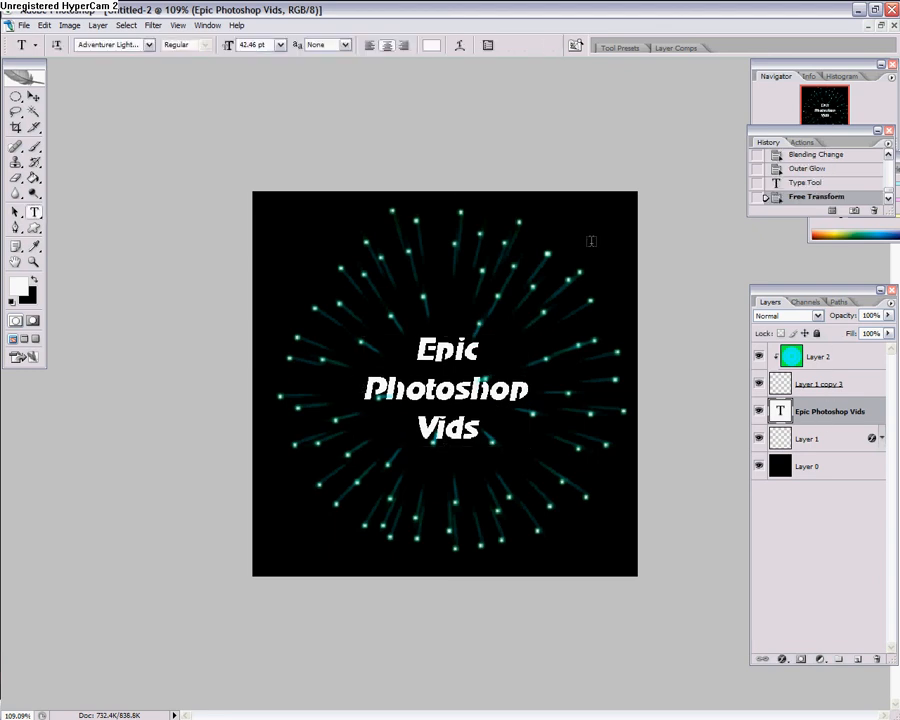
- Move the text layer above Layer 2 and enable an Inner Shadow on it, leaving Drop Shadow off
left_click_drag(808, 347, 808, 345)
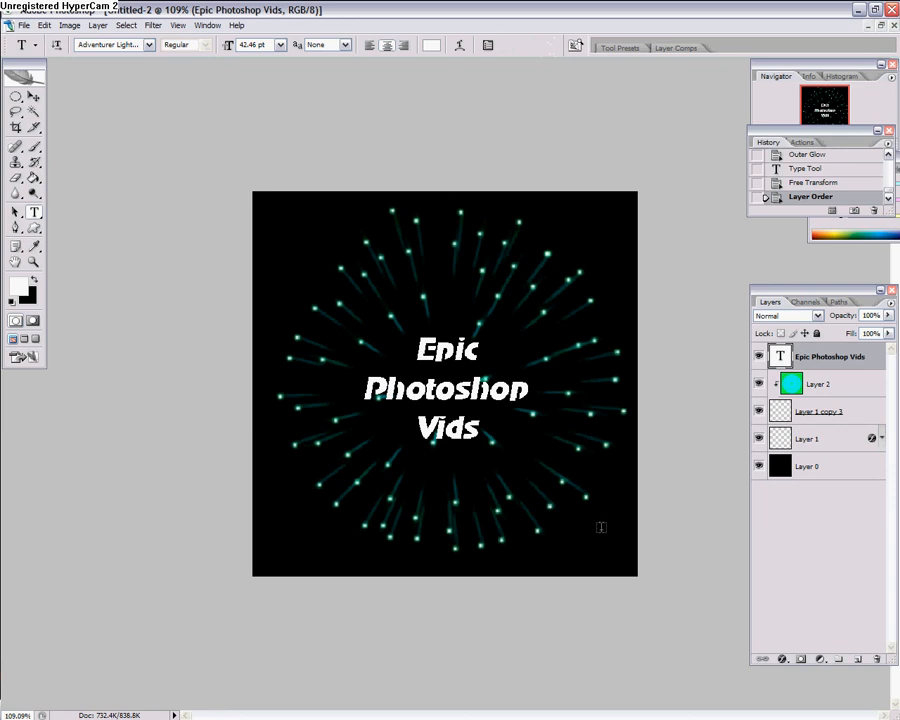
left_click(782, 660)
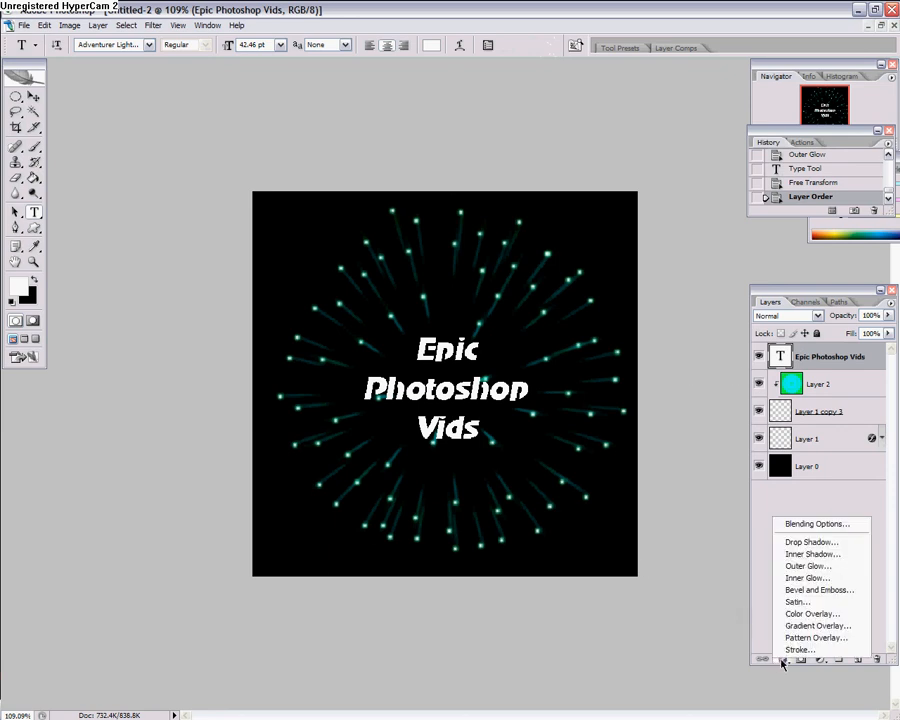
left_click(833, 526)
left_click(54, 531)
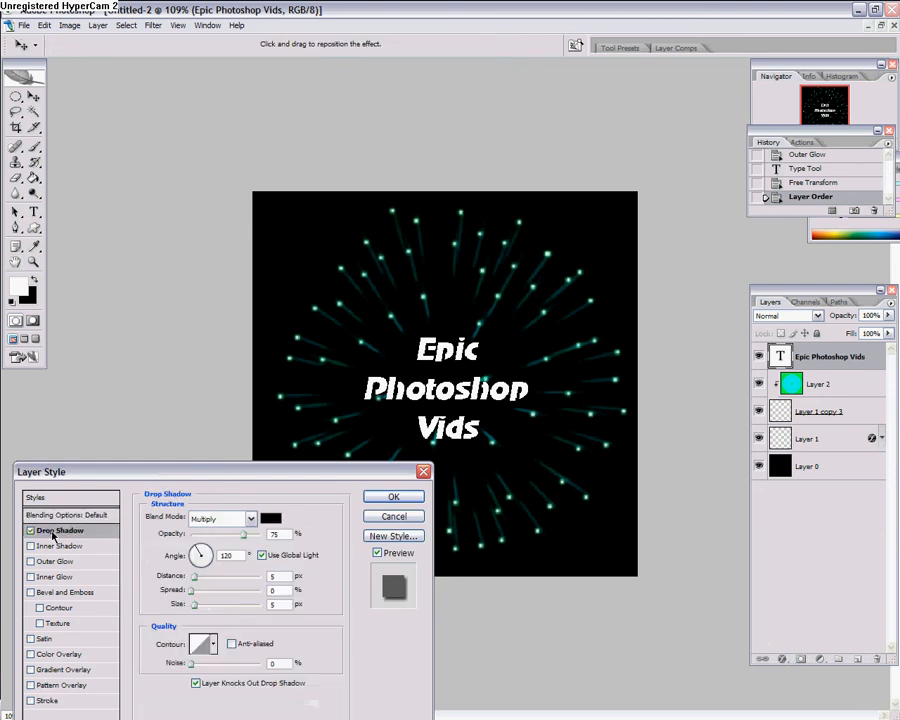
left_click(30, 531)
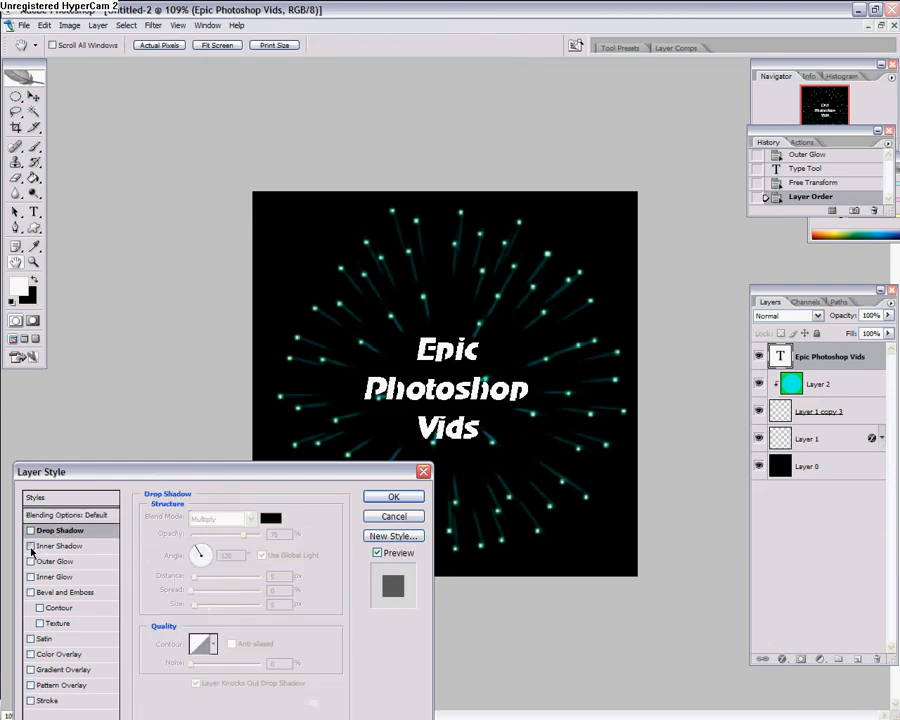
left_click(30, 546)
left_click(60, 546)
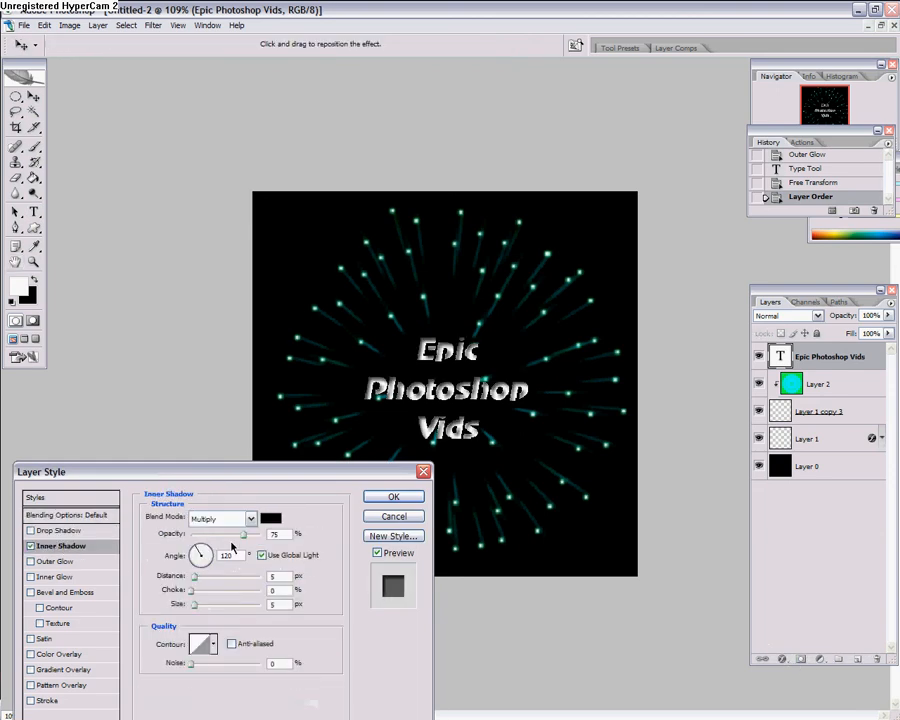
- Add an Outer Glow in blue-green 00ff9c to the text layer and accept the layer style
left_click(58, 562)
left_click(176, 565)
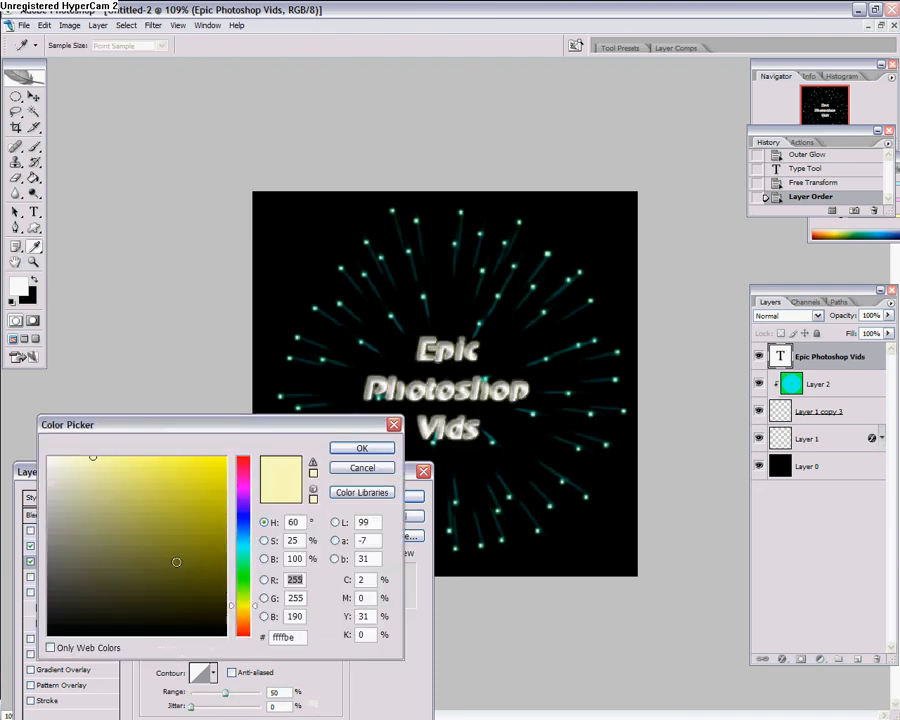
left_click(240, 566)
left_click_drag(192, 497, 307, 344)
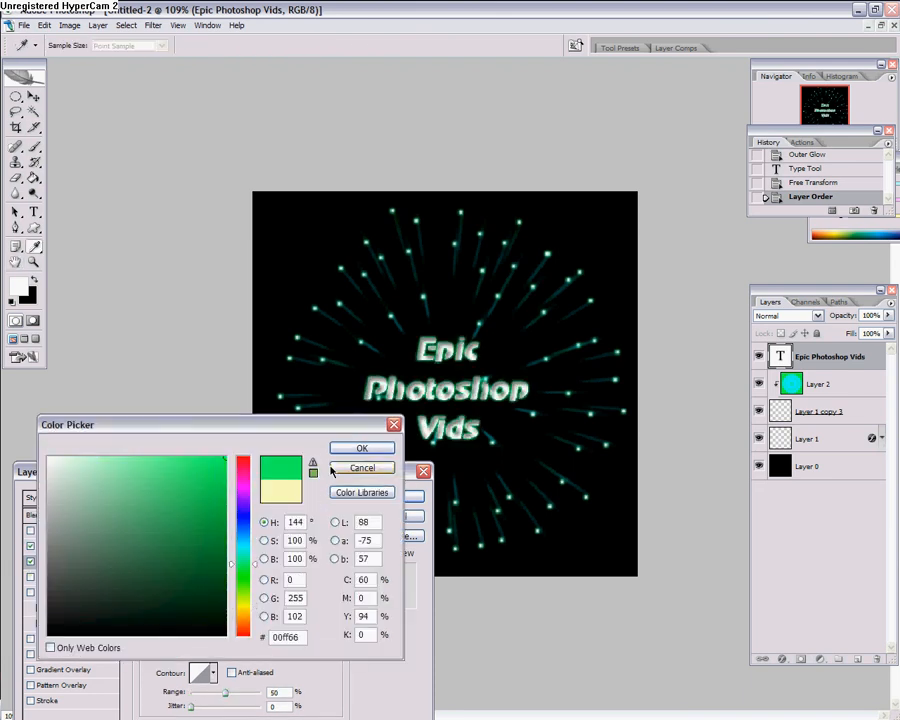
left_click(238, 569)
mouse_move(238, 569)
left_mouse_down()
mouse_move(238, 578)
mouse_move(239, 555)
mouse_move(241, 563)
left_mouse_up()
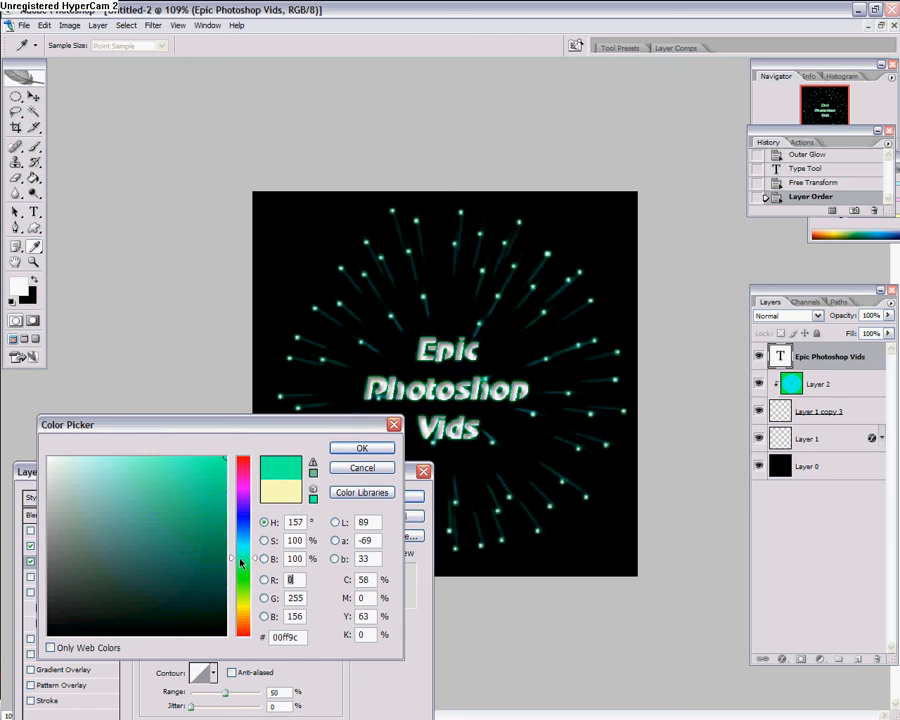
left_click(362, 448)
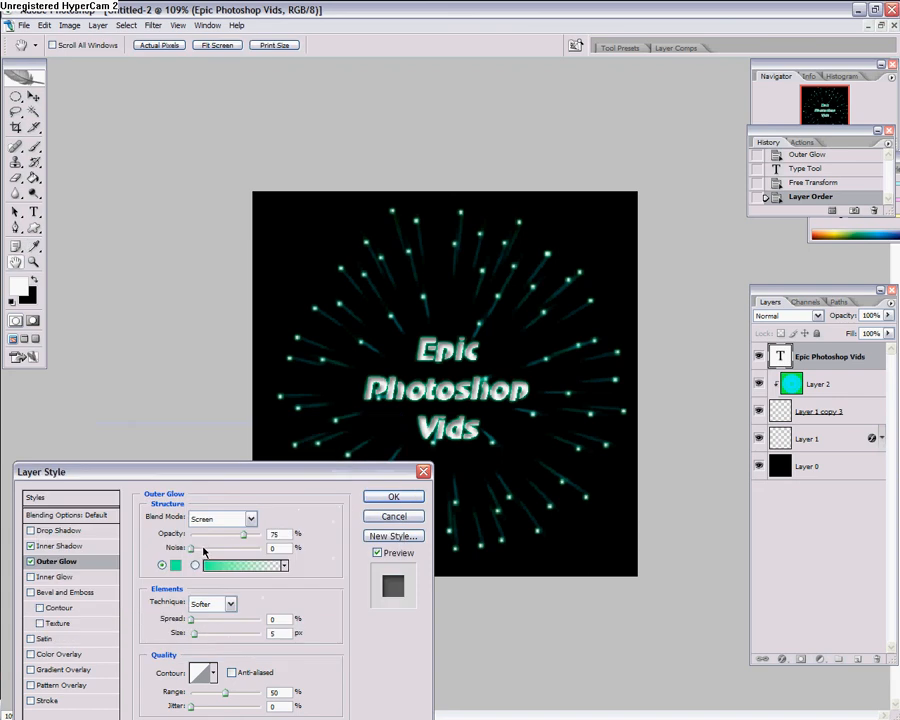
left_click(195, 634)
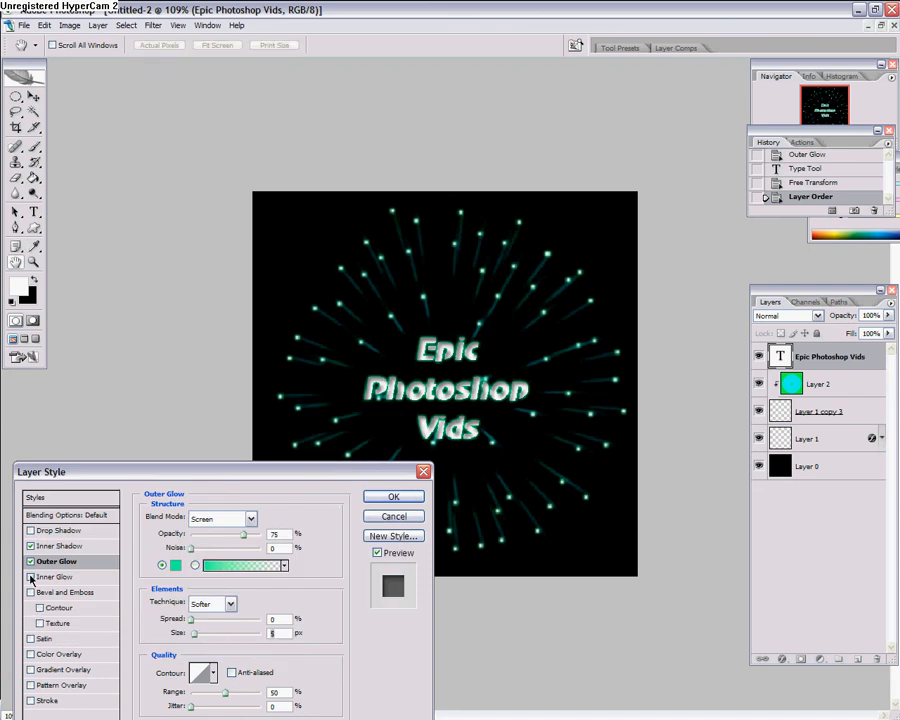
left_click(393, 497)
- Try a Zoom Radial Blur with amount 30 on the rasterized text, and undo it
left_click(154, 25)
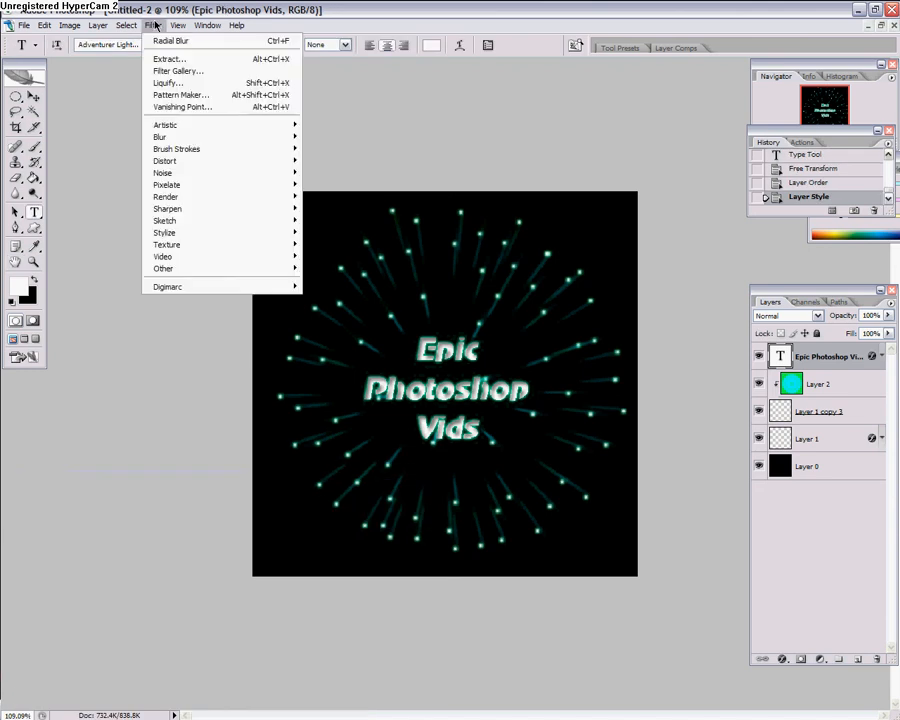
mouse_move(160, 137)
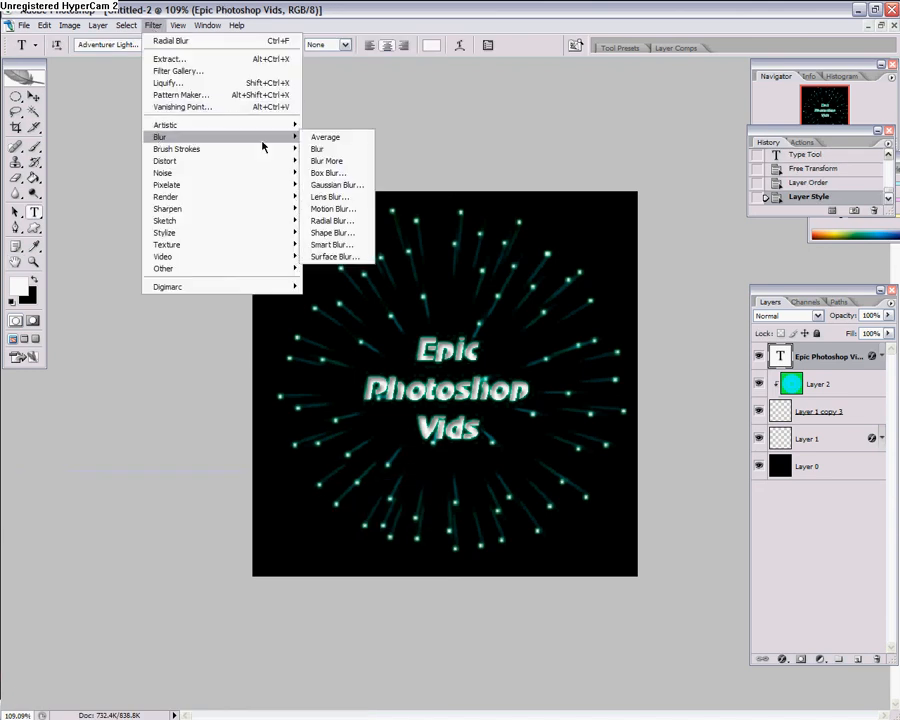
left_click(338, 221)
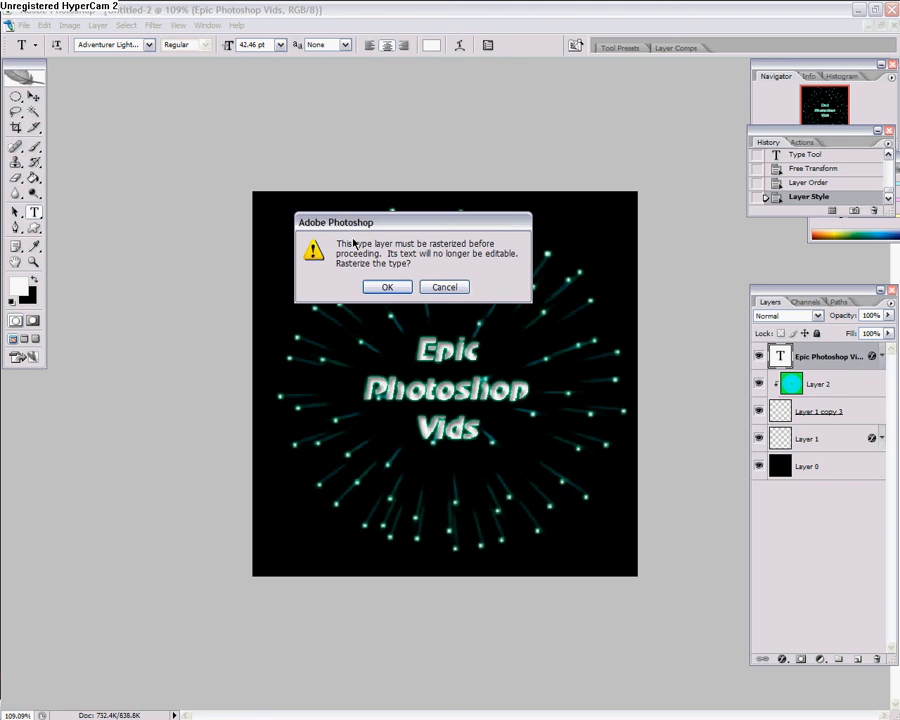
left_click(376, 288)
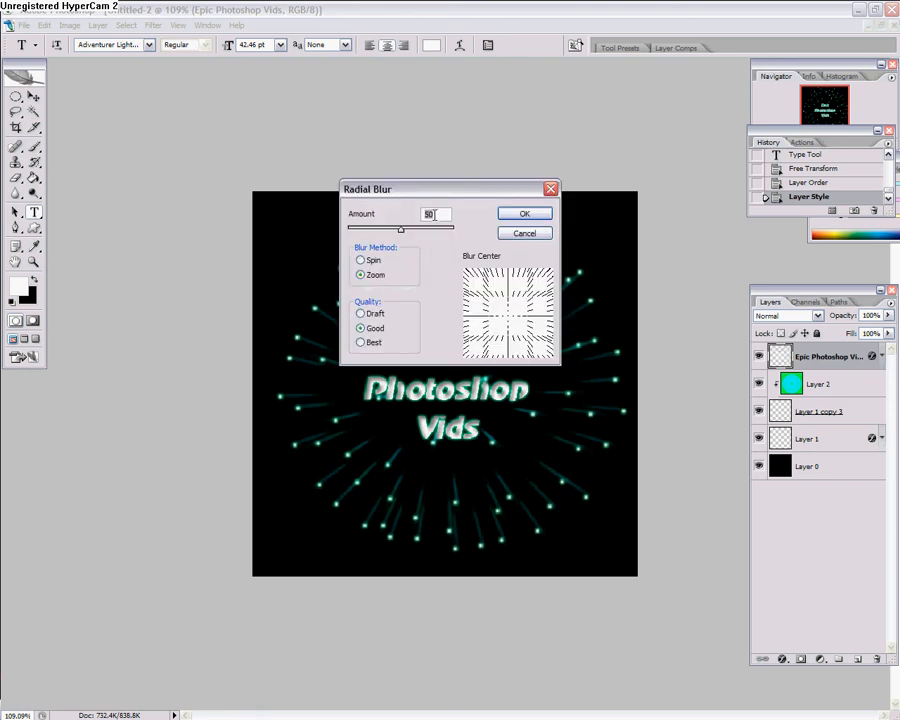
type("30")
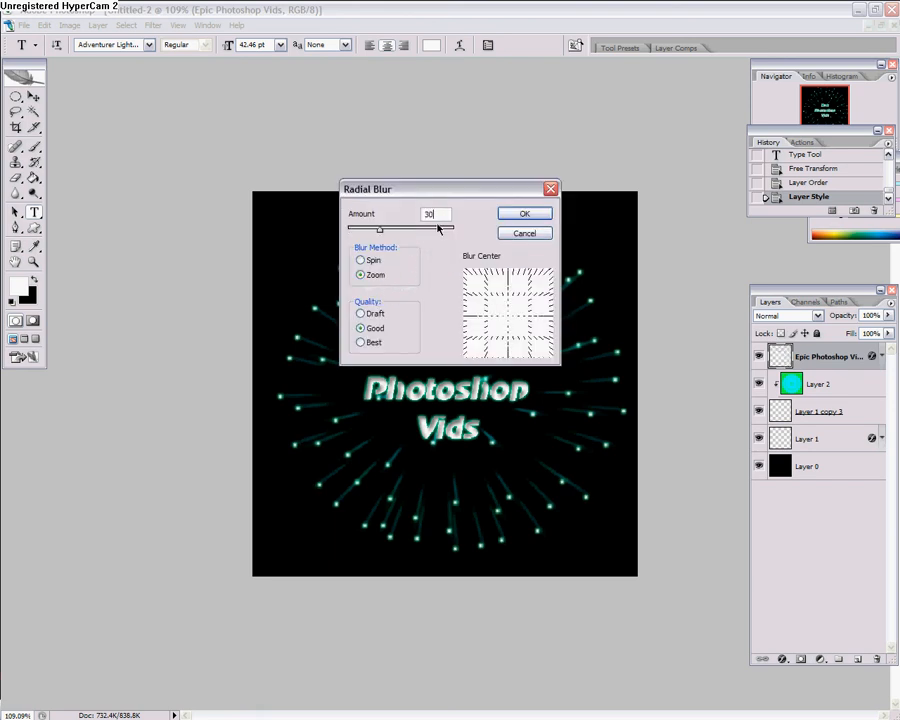
left_click(524, 216)
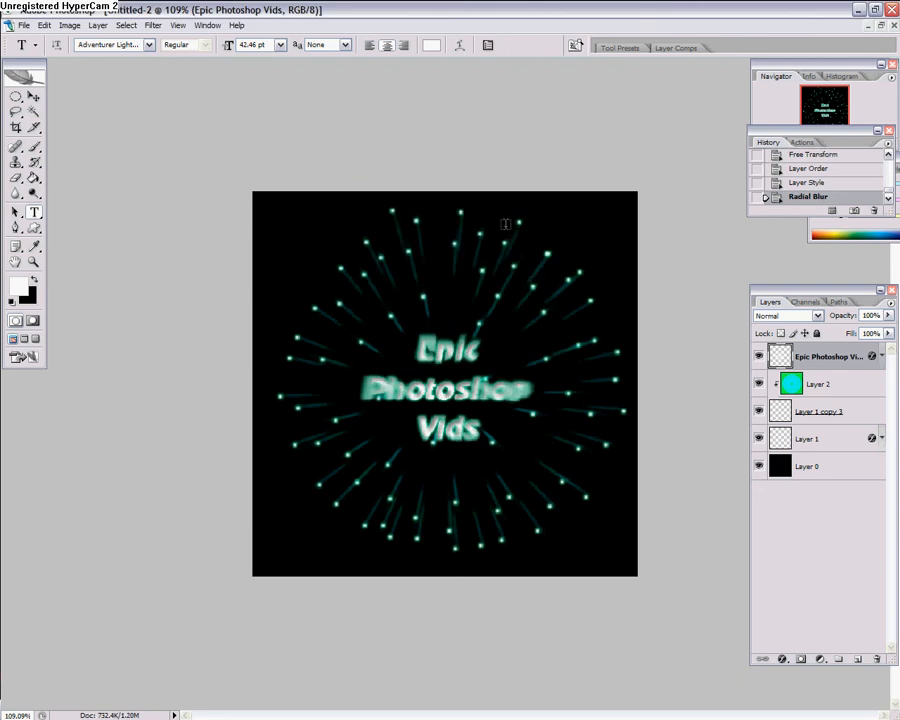
key("ctrl+z")
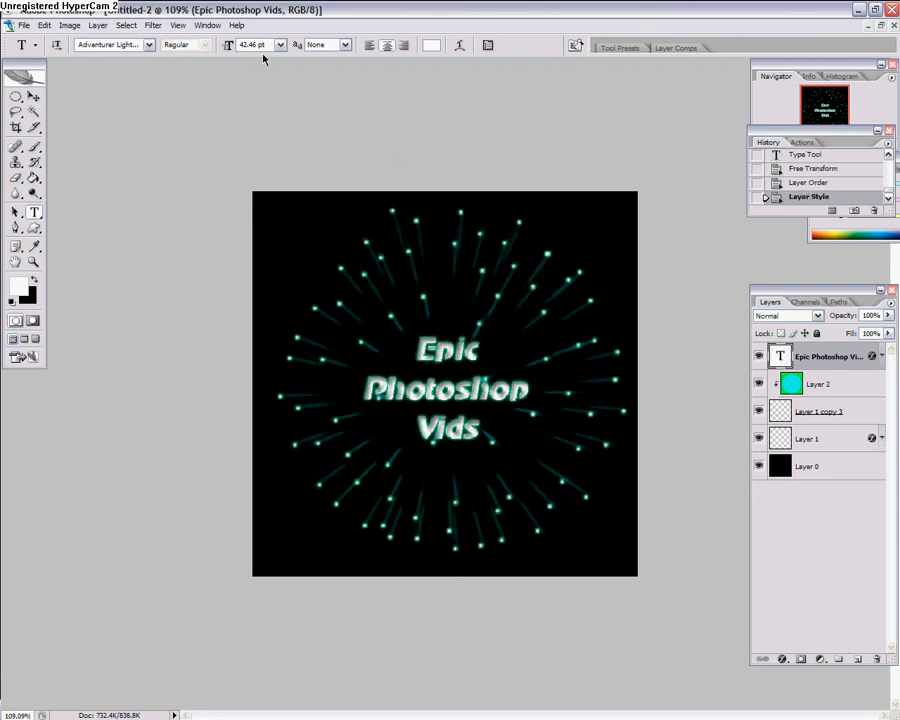
- Rasterize the text and apply a Good-quality Zoom Radial Blur with amount 20, its blur center shifted slightly down
left_click(153, 28)
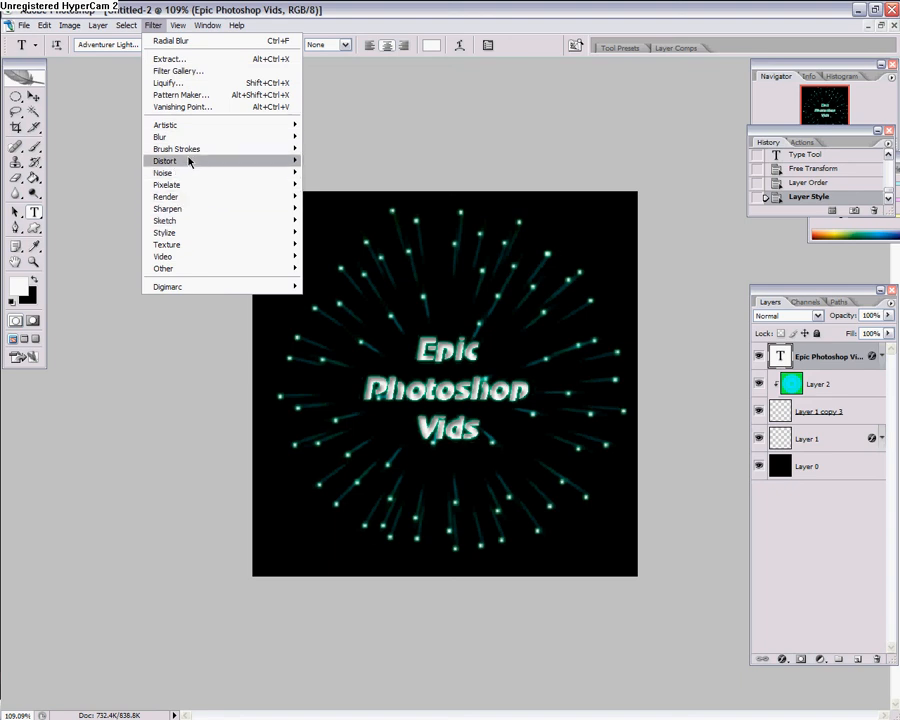
mouse_move(191, 138)
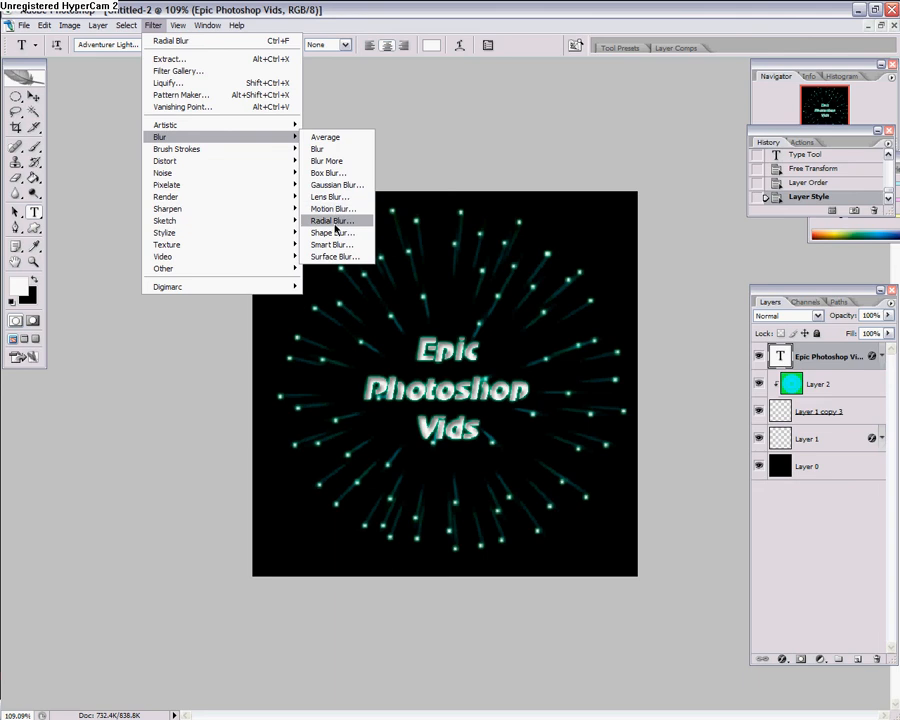
left_click(336, 220)
left_click(374, 342)
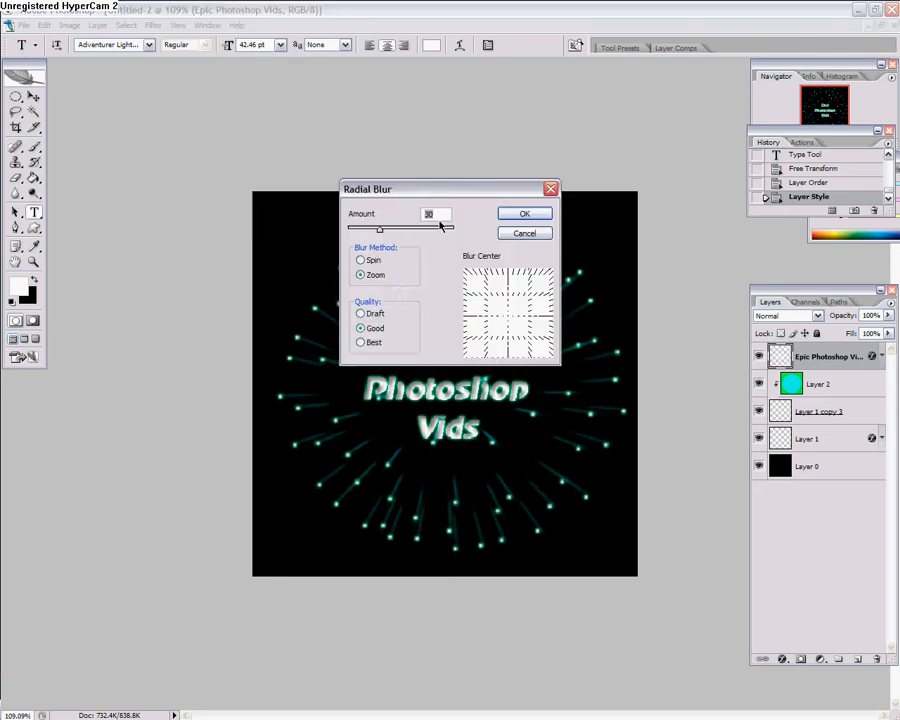
key("BackSpace")
type("20")
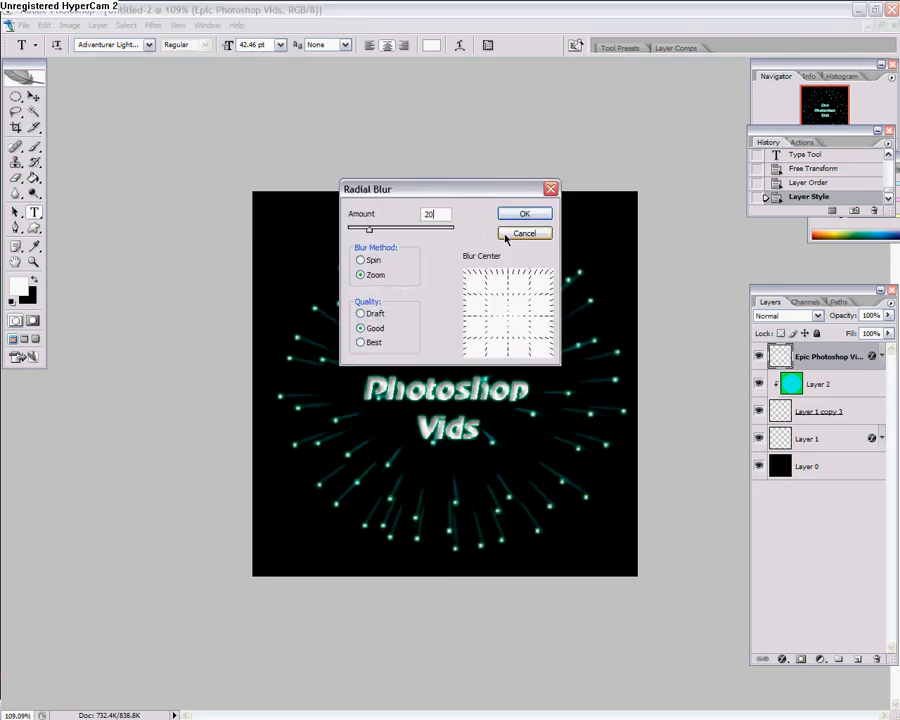
left_click_drag(516, 311, 479, 360)
left_click(521, 211)
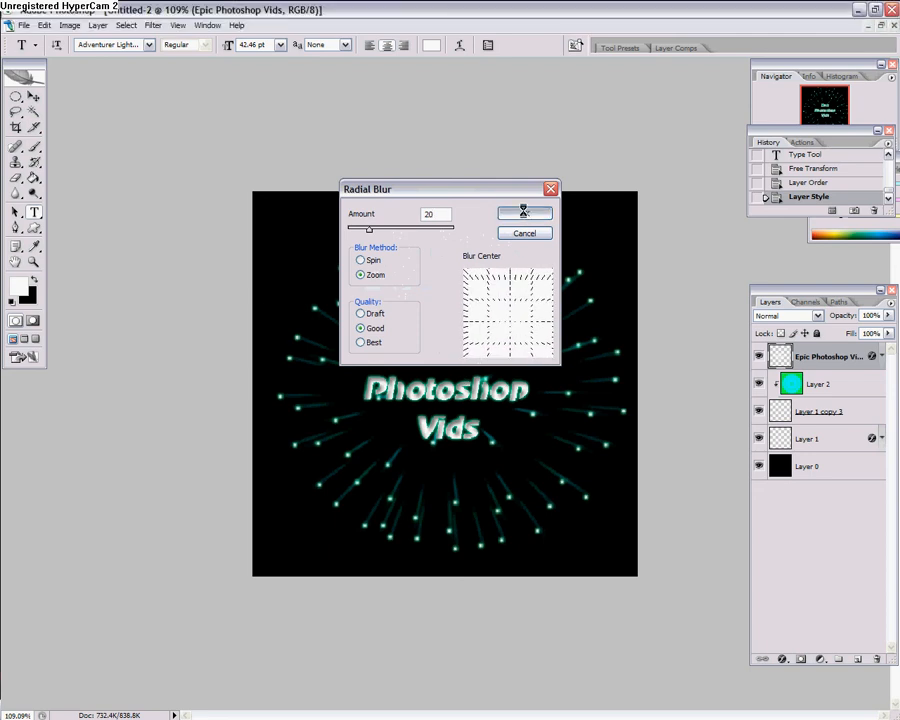
left_click(34, 96)
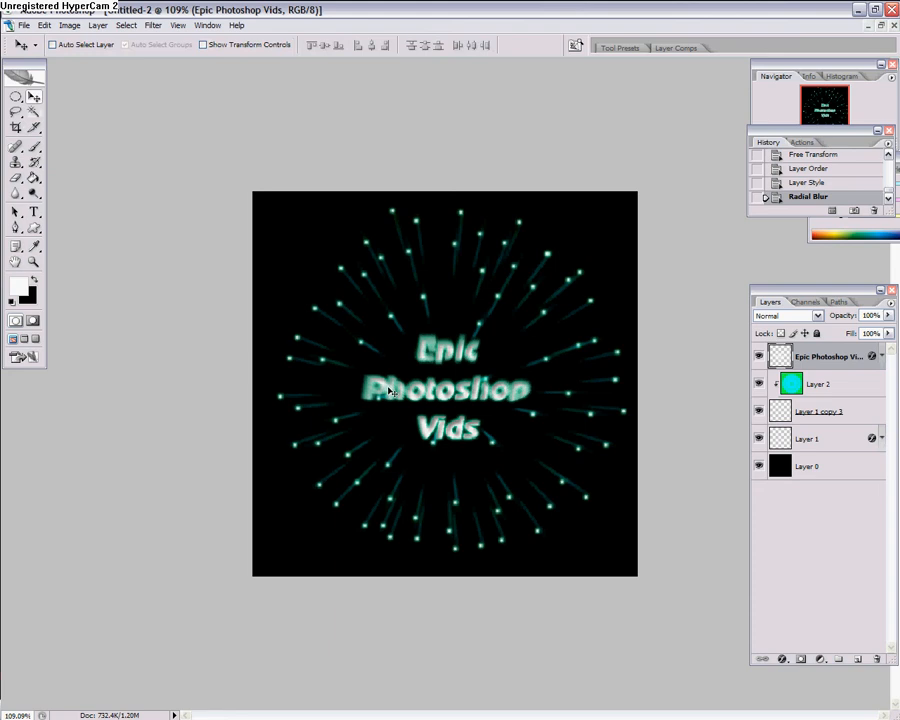